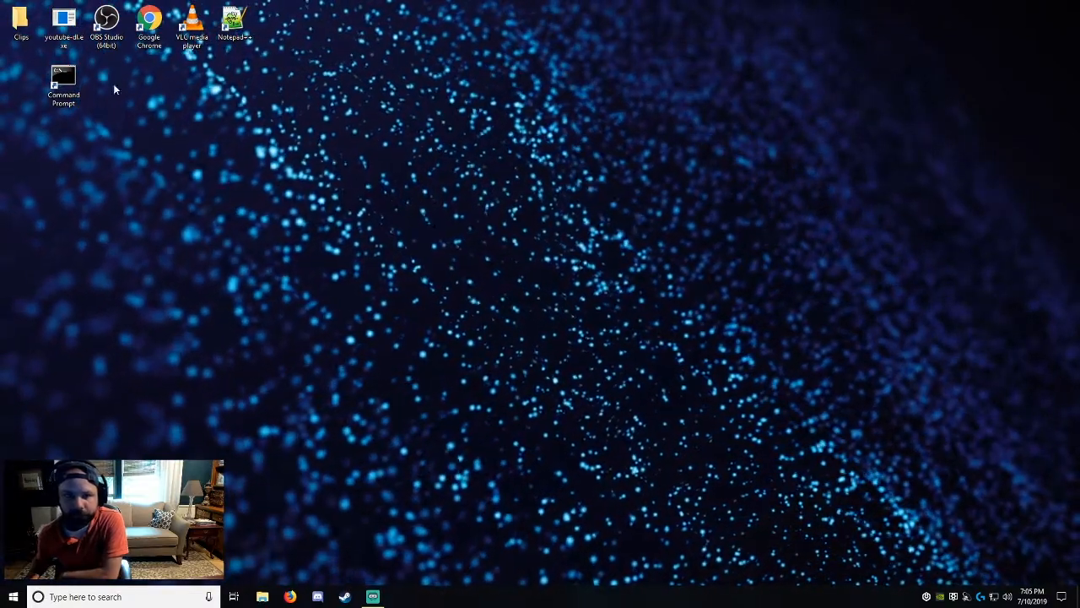
left_click(107, 25)
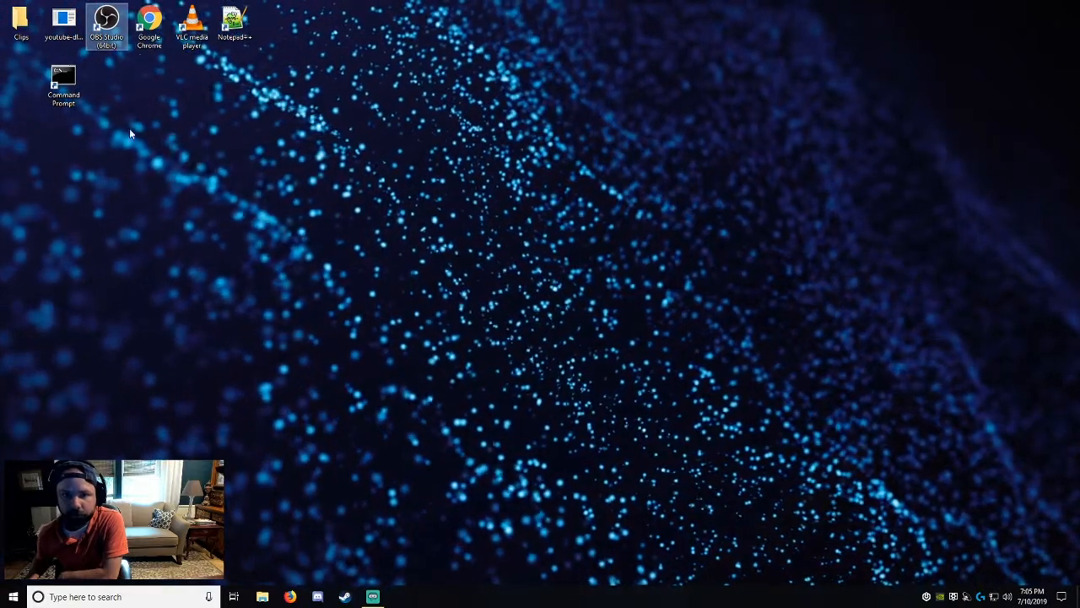
left_click(149, 25)
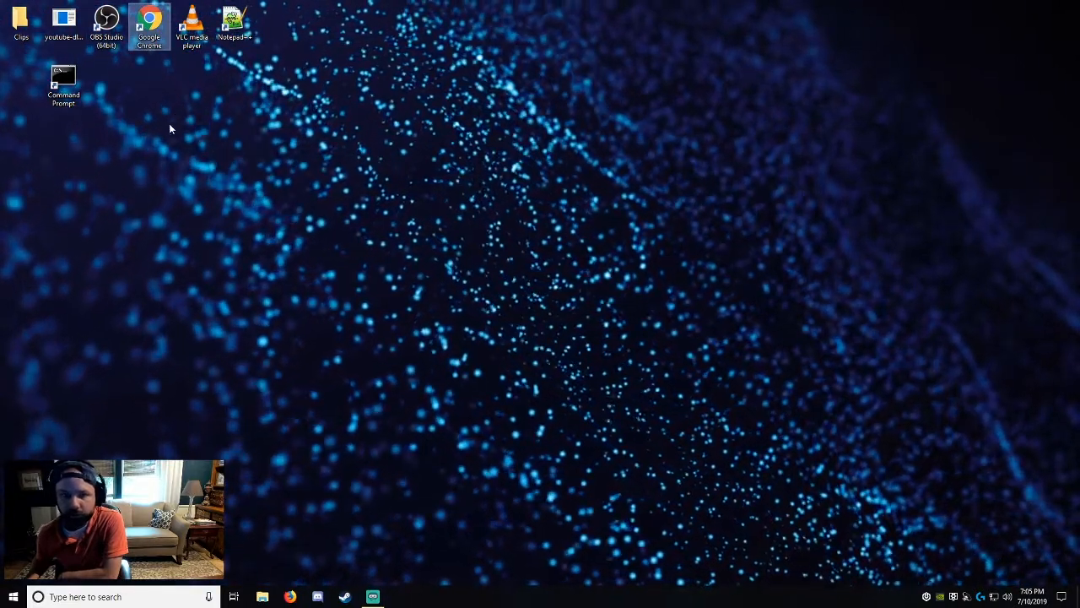
left_click(192, 25)
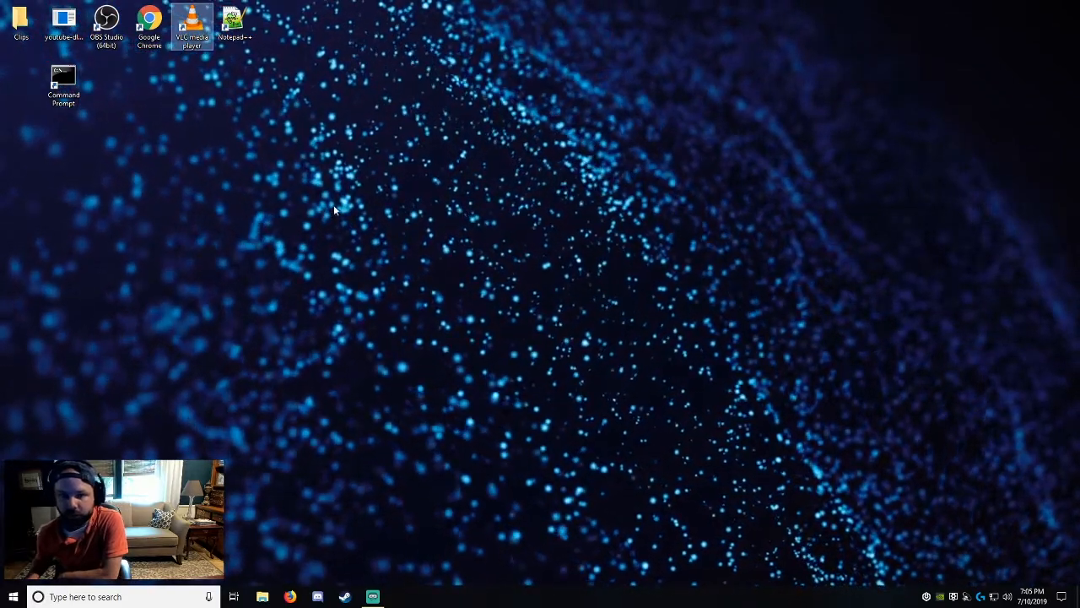
left_click(234, 23)
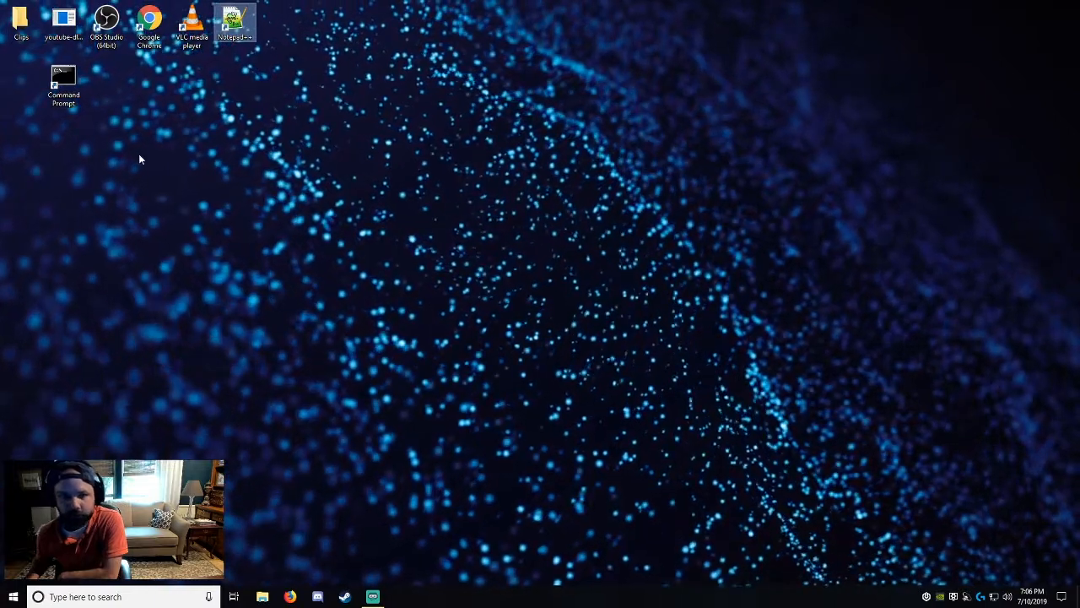
left_click(63, 80)
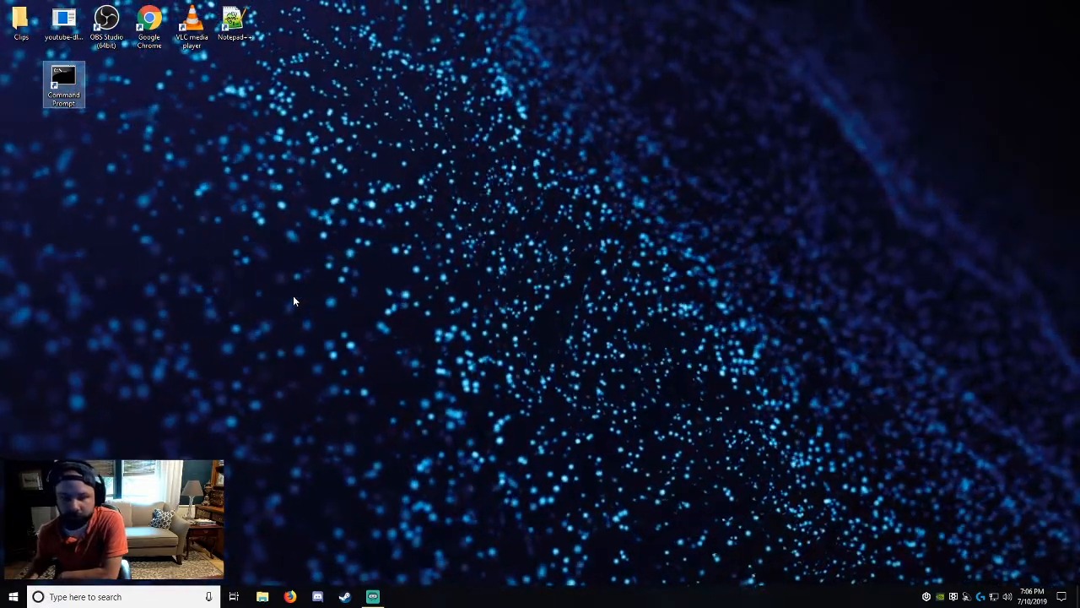
left_click(180, 187)
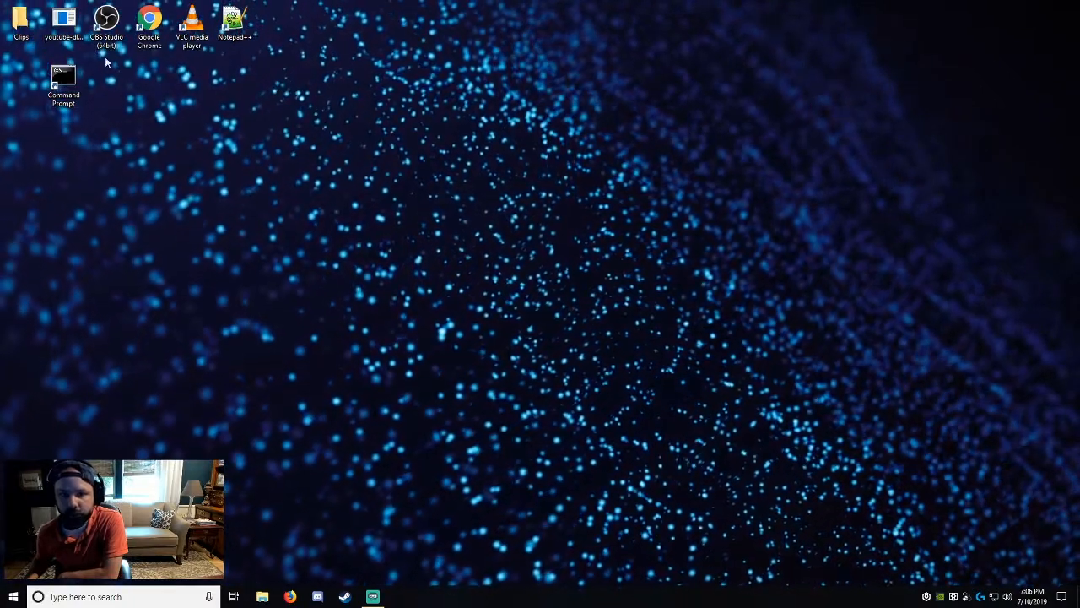
Open the Clips folder from the desktop and move youtube-dl.exe into it.
double_click(25, 23)
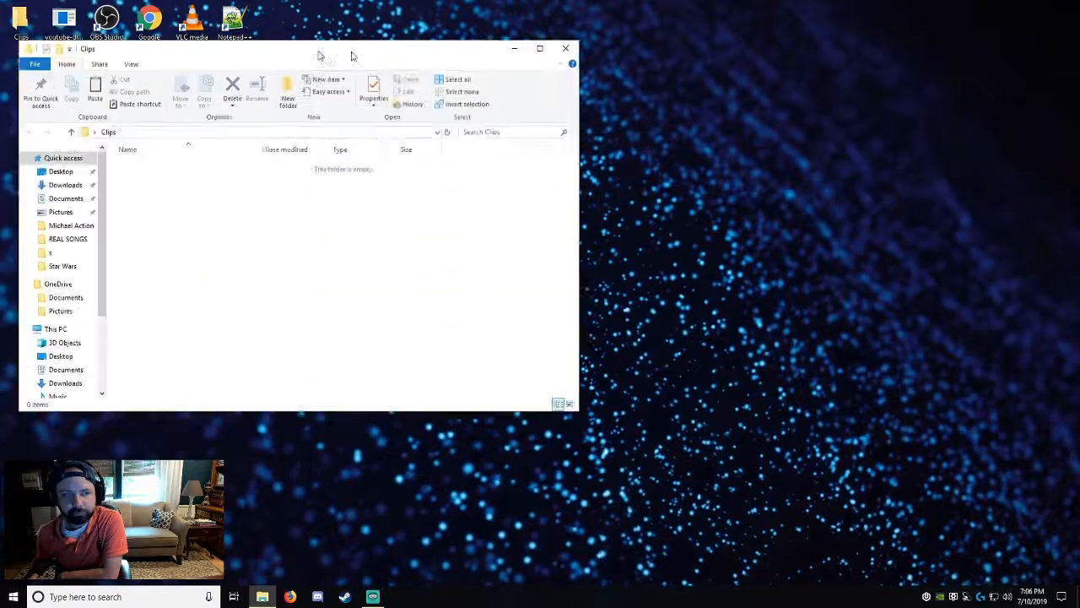
left_click_drag(353, 55, 627, 115)
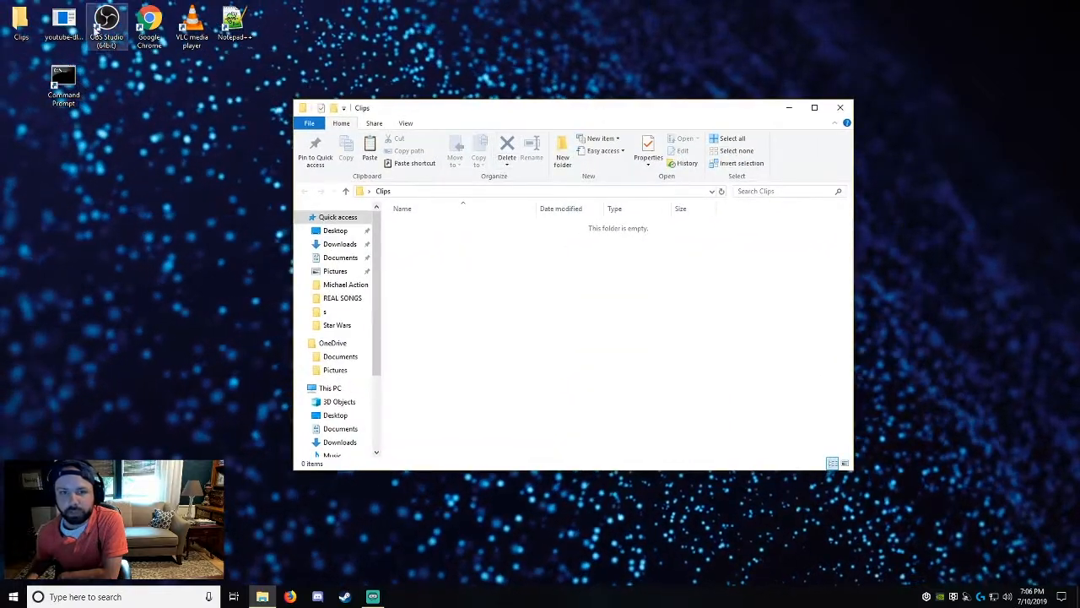
left_click_drag(60, 36, 523, 320)
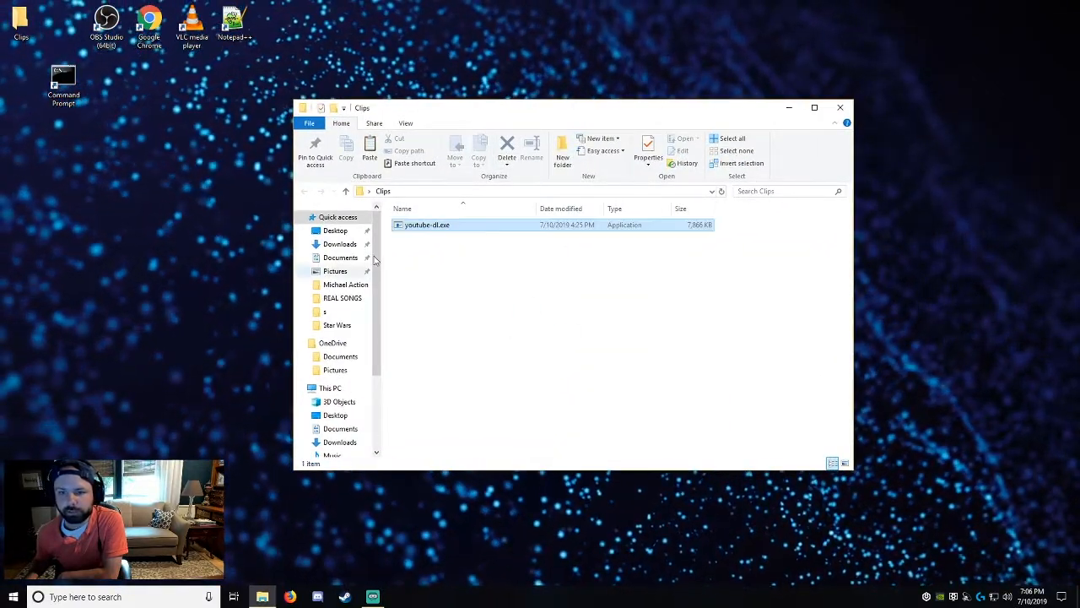
left_click_drag(458, 103, 426, 103)
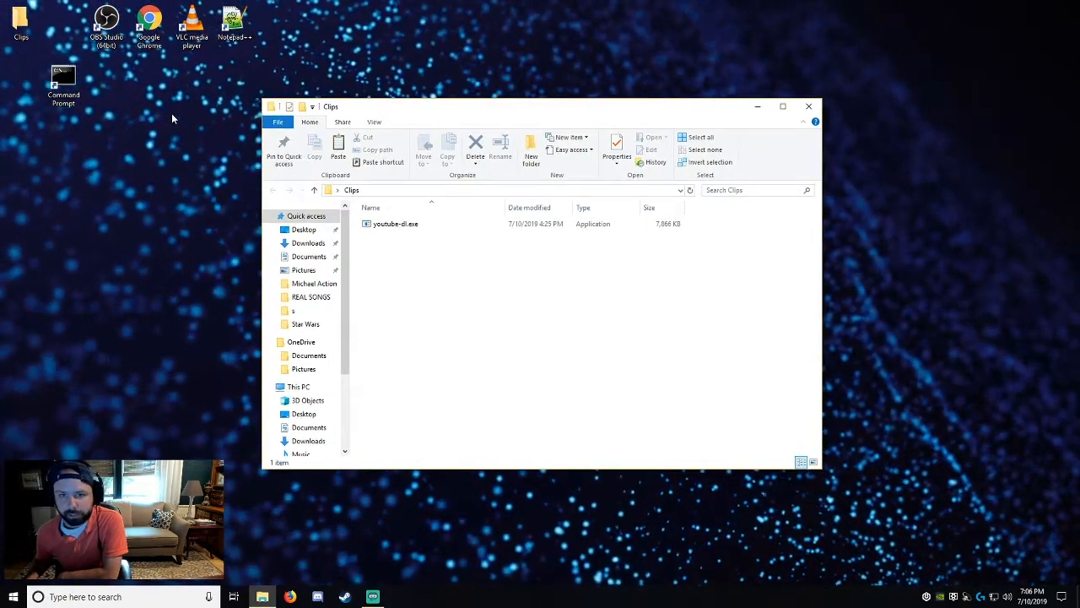
Switch to Google Chrome and go to twitch.tv.
double_click(151, 27)
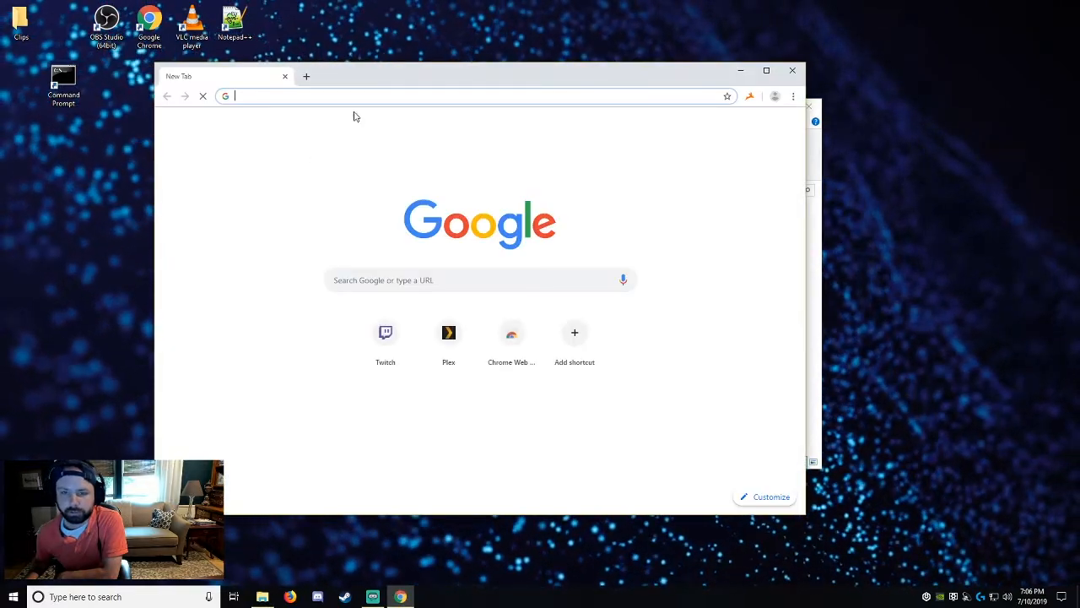
type("twitch.tv")
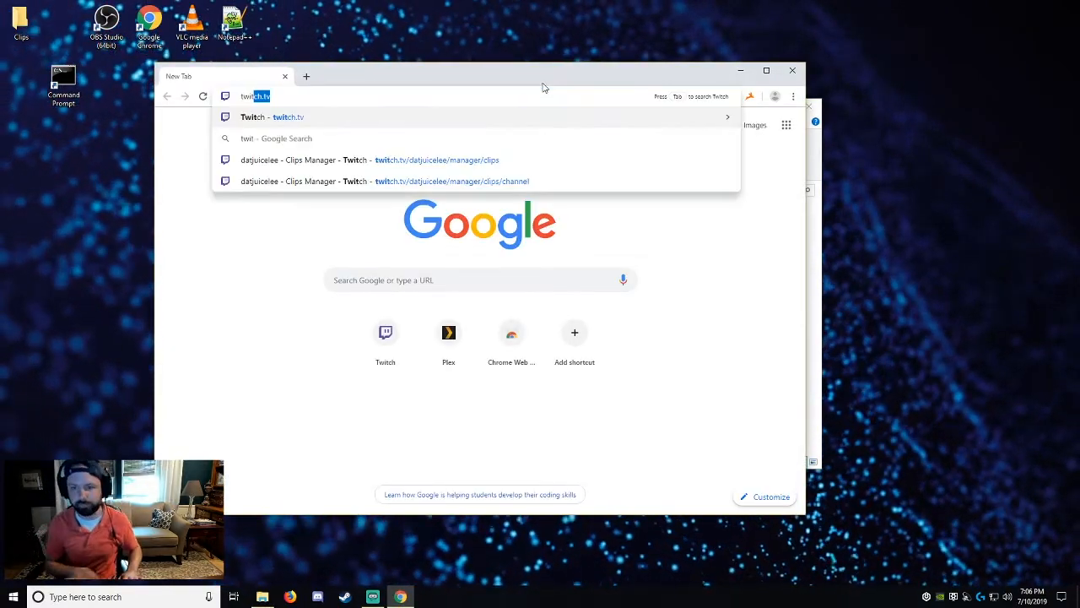
left_click(384, 118)
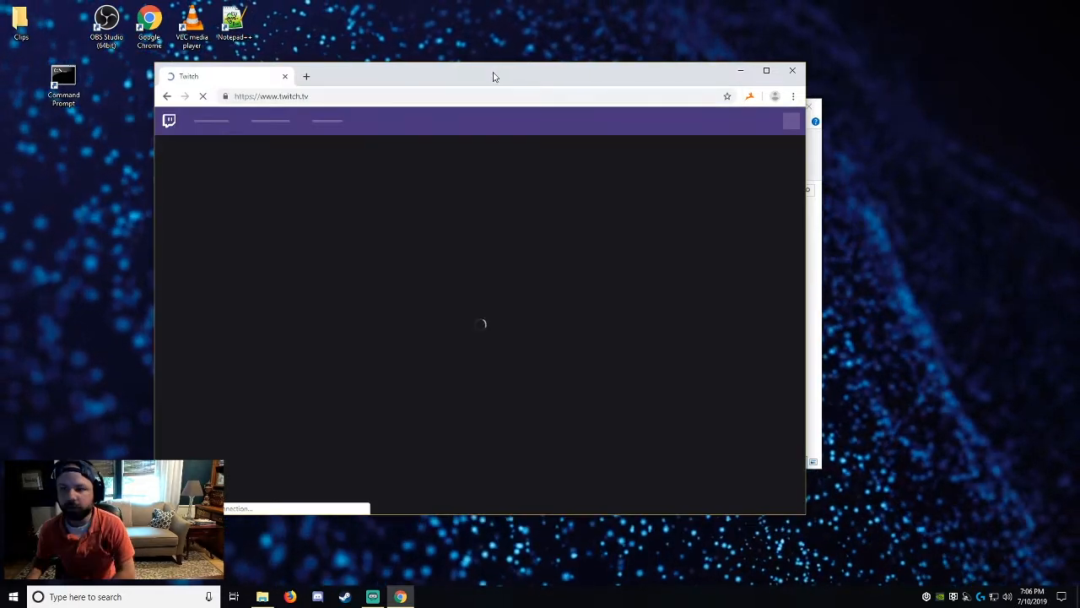
left_click_drag(494, 76, 533, 60)
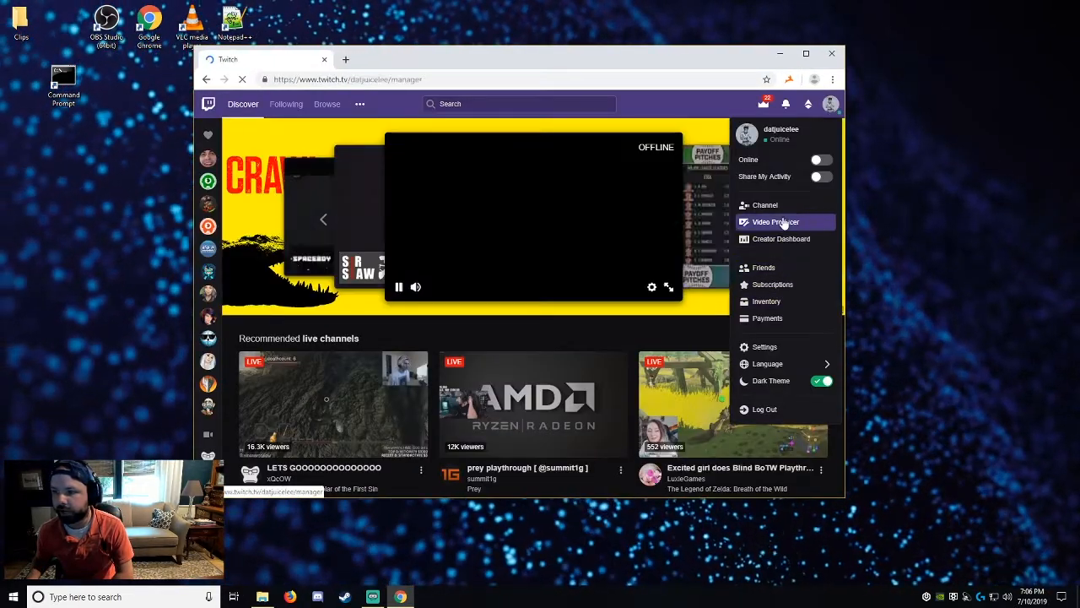
Go through Video Producer to the Clips manager and list the clips of my channel.
left_click(768, 222)
left_click(234, 410)
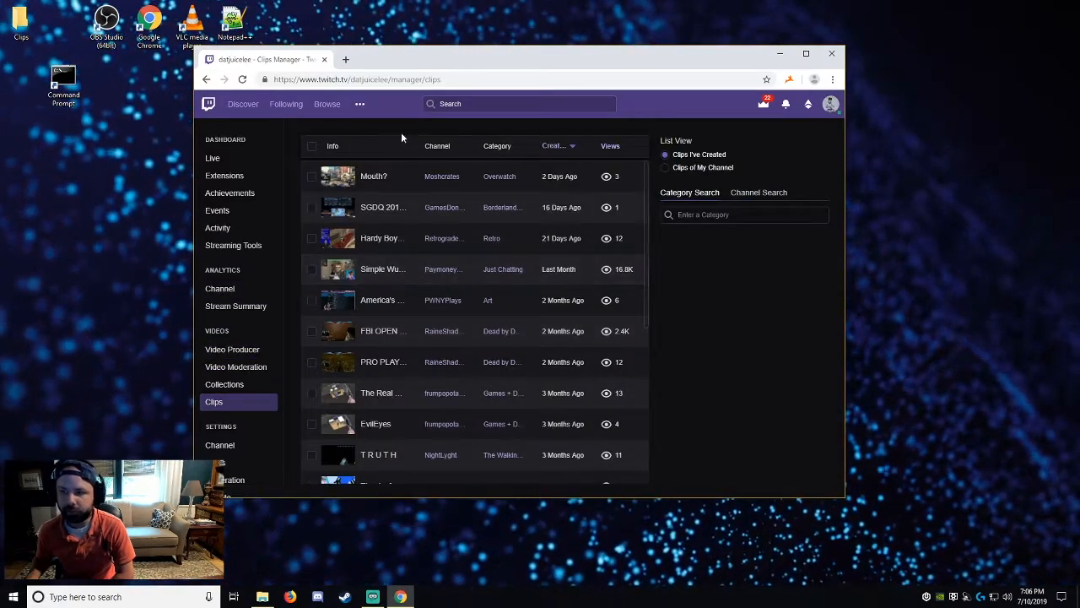
left_click(698, 168)
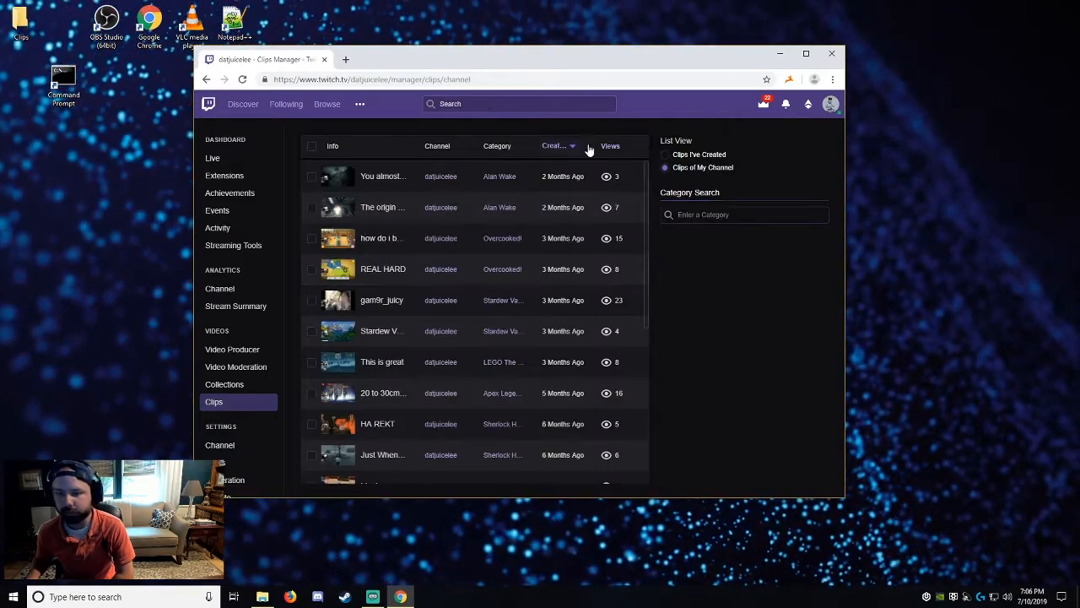
left_click_drag(467, 62, 478, 57)
Load the channel's complete clip list down to its oldest entry, and return to the newest clip.
scroll(540, 244, "down", 10)
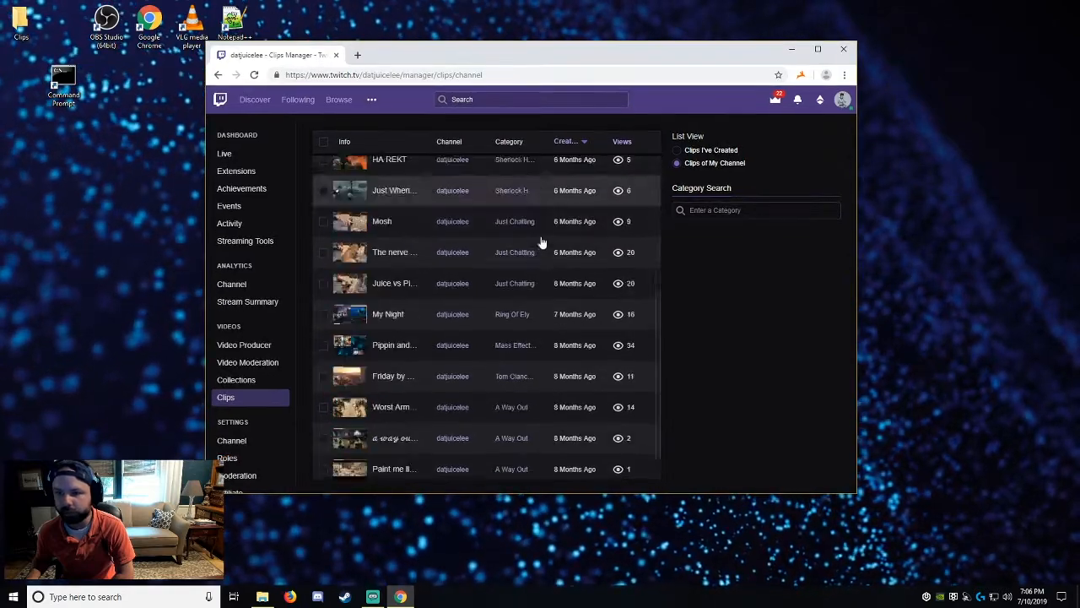
scroll(517, 317, "down", 12)
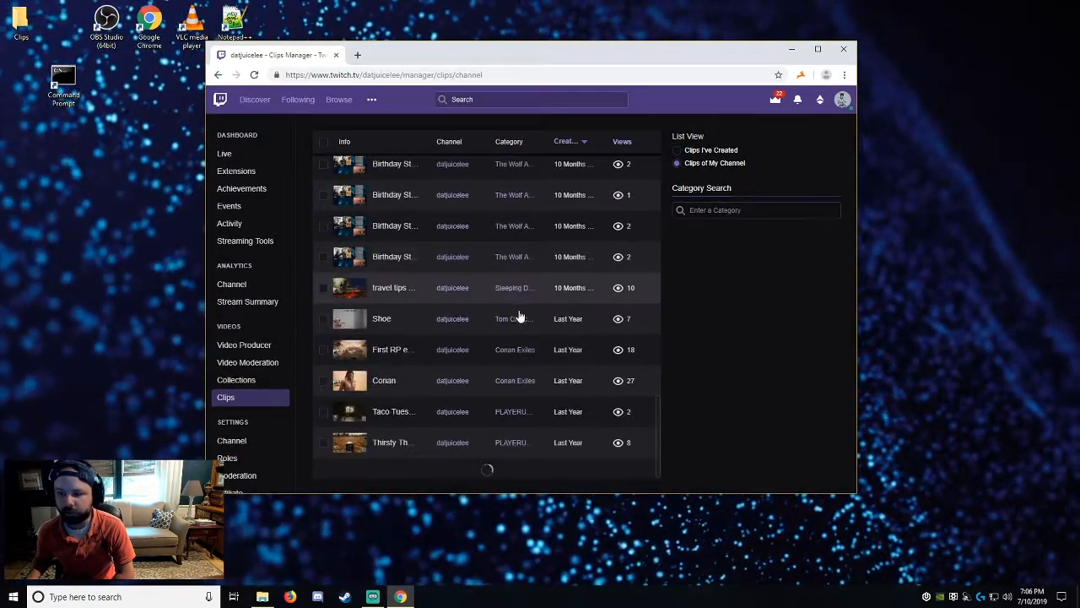
scroll(516, 363, "up", 15)
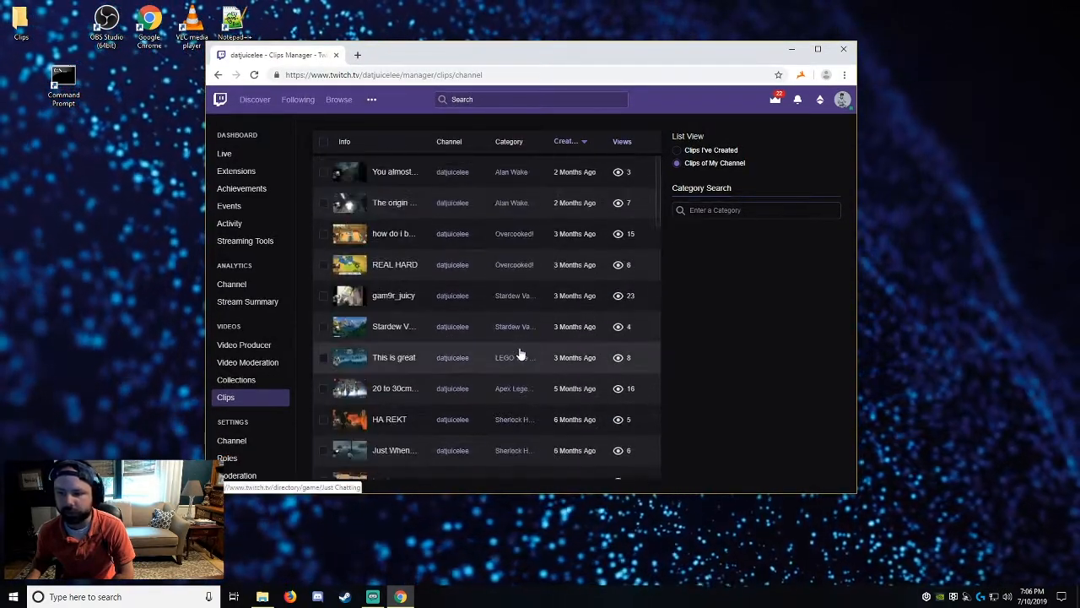
scroll(489, 225, "down", 12)
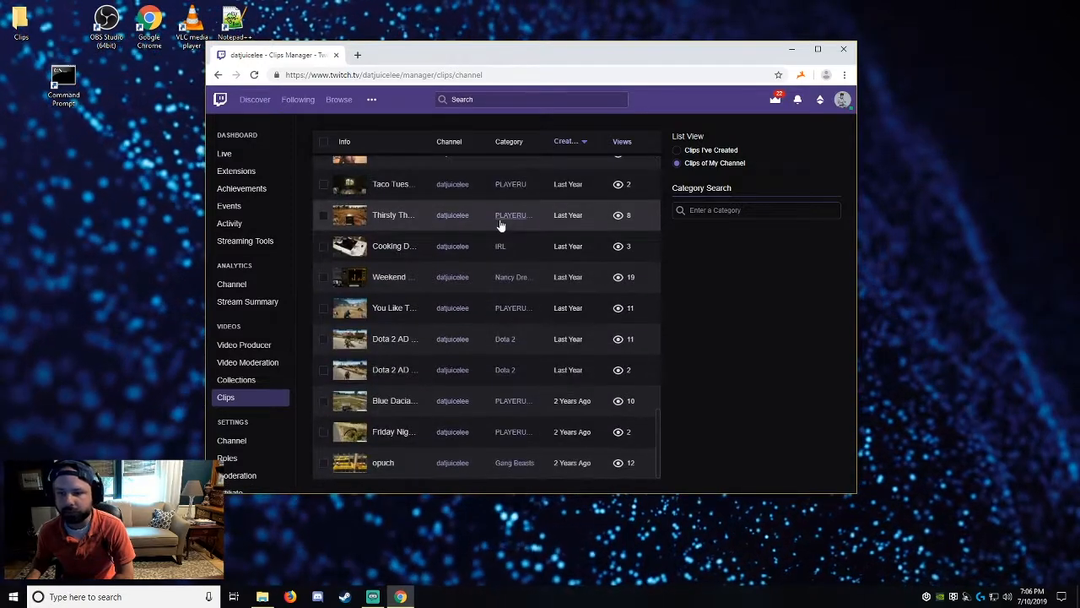
scroll(518, 386, "up", 10)
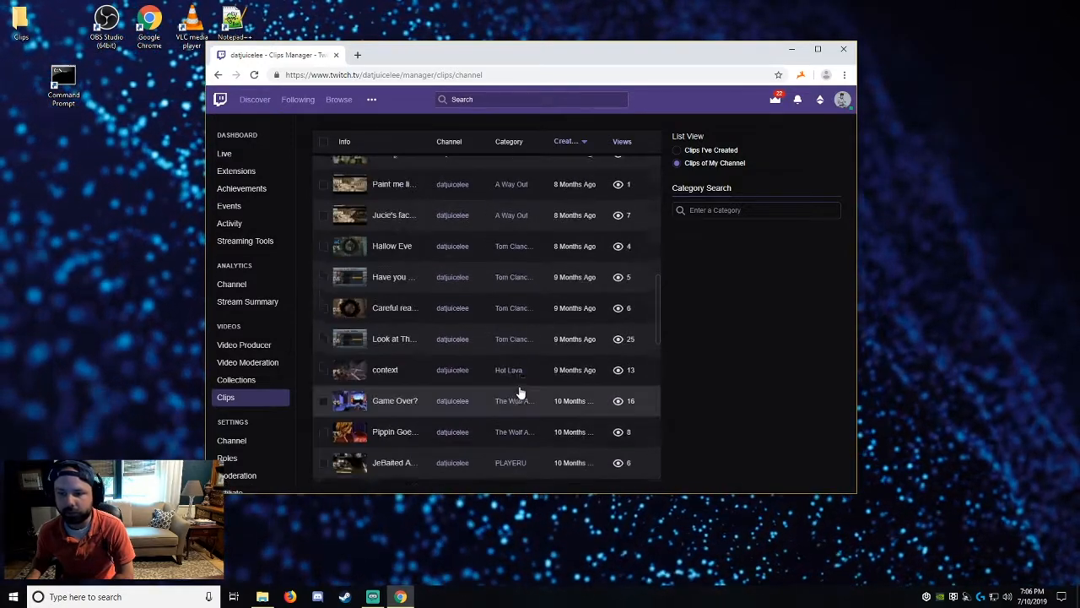
scroll(518, 388, "up", 3)
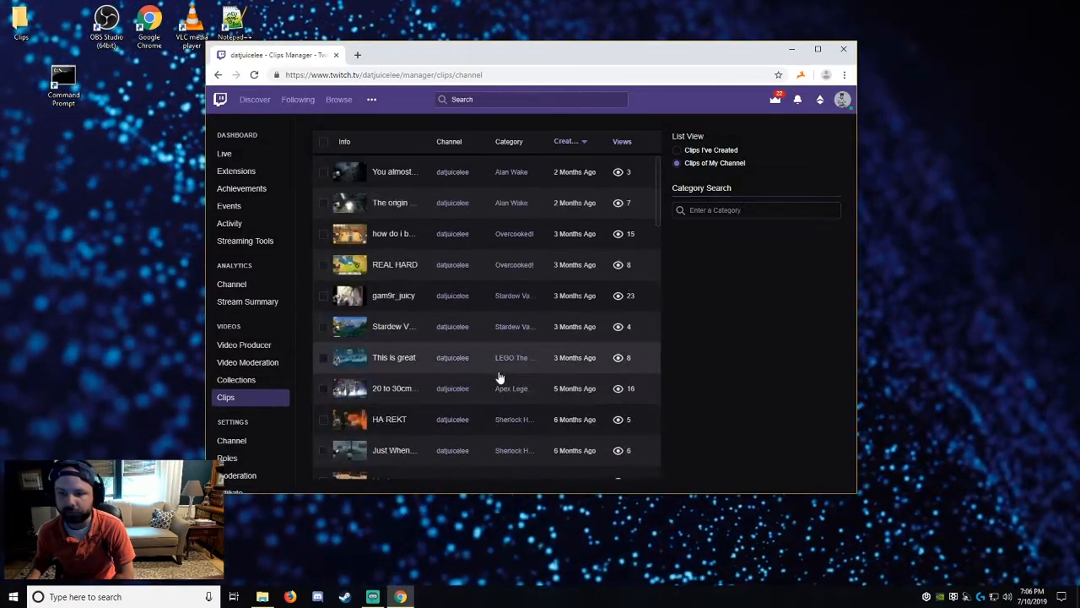
Open the browser's developer tools for the clips page and show the Console.
left_click(847, 76)
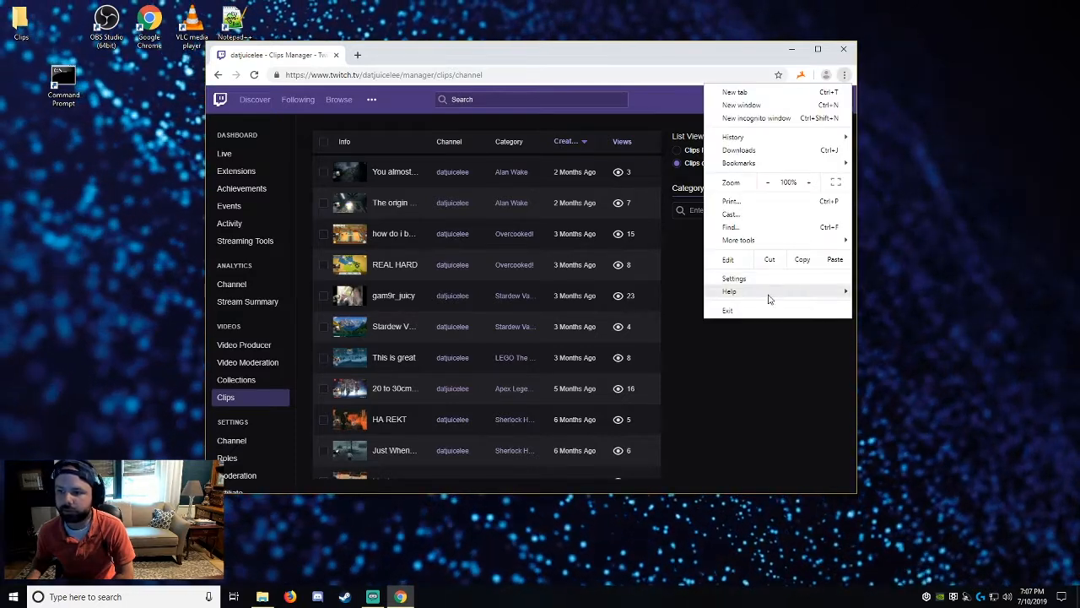
mouse_move(769, 298)
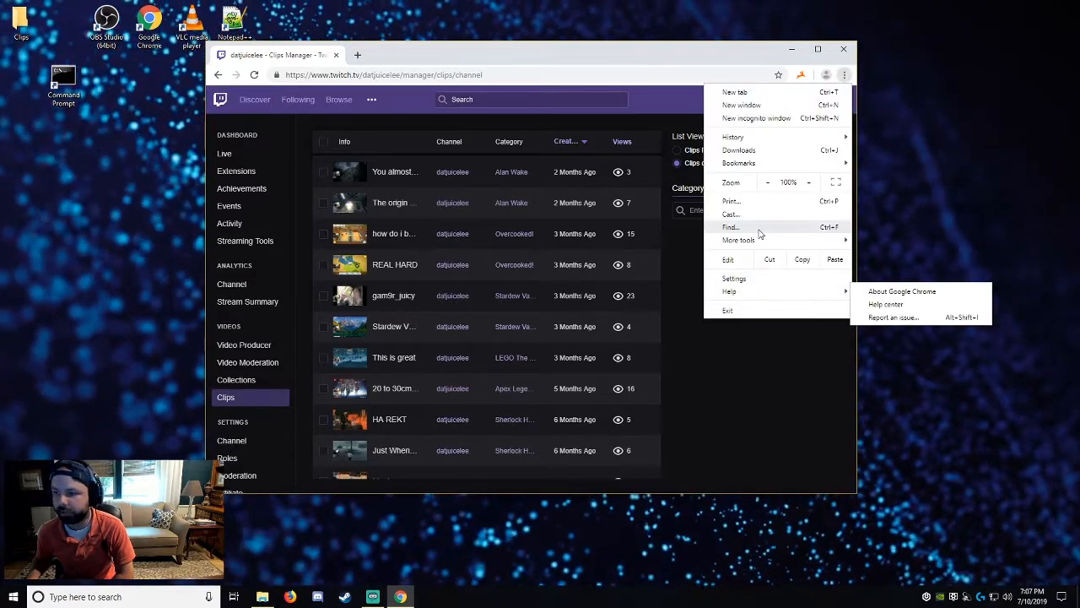
mouse_move(773, 241)
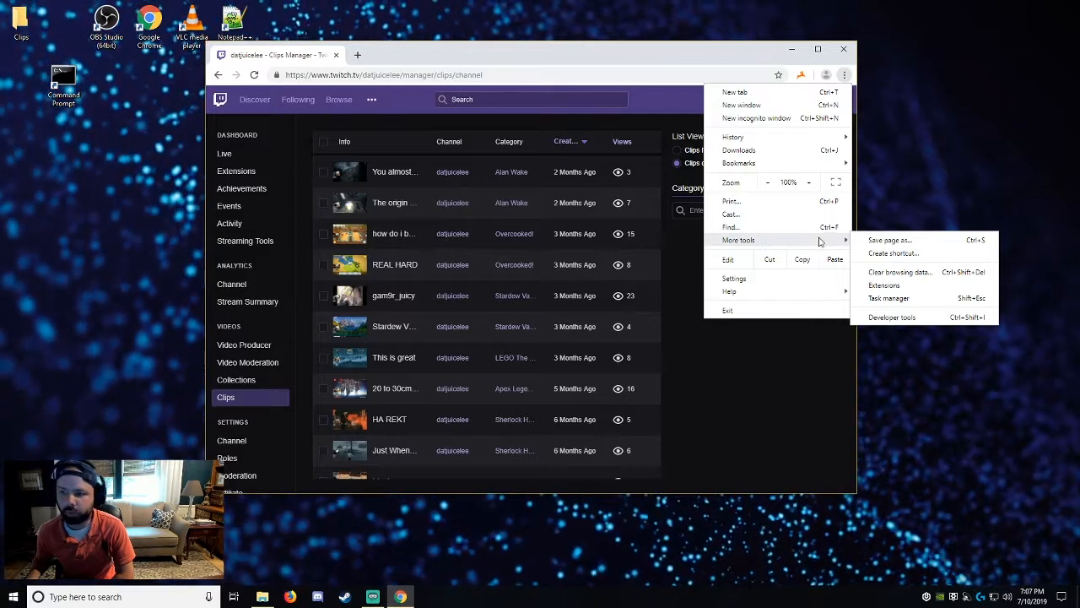
left_click(937, 318)
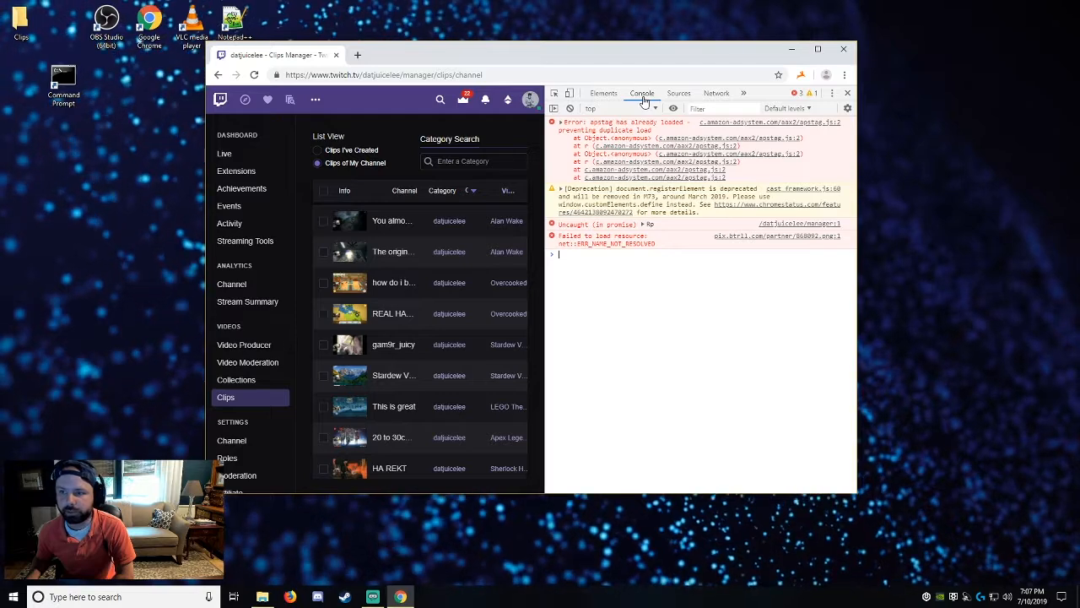
left_click(617, 94)
left_click(642, 94)
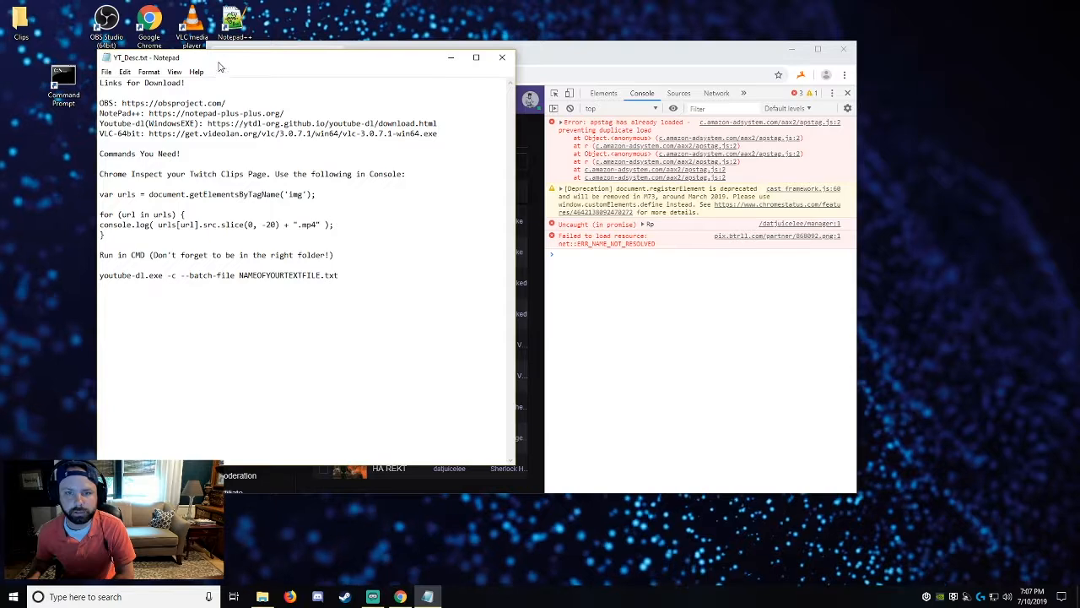
Run a console script that loops over all 'img' elements and logs each src.slice(0, -20) + ".mp4".
left_click_drag(218, 62, 2, 117)
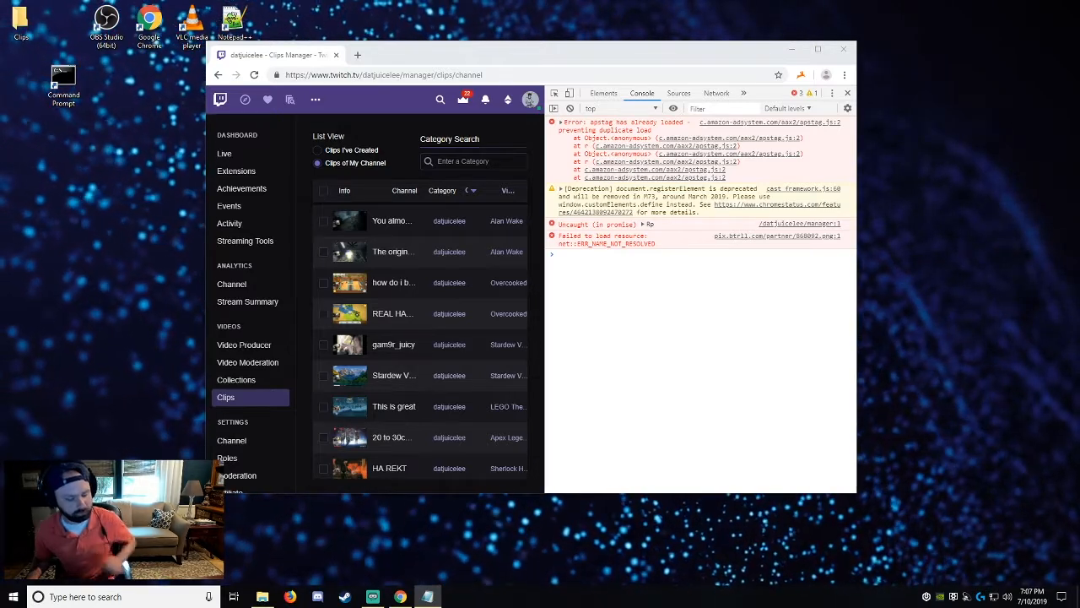
left_click(629, 308)
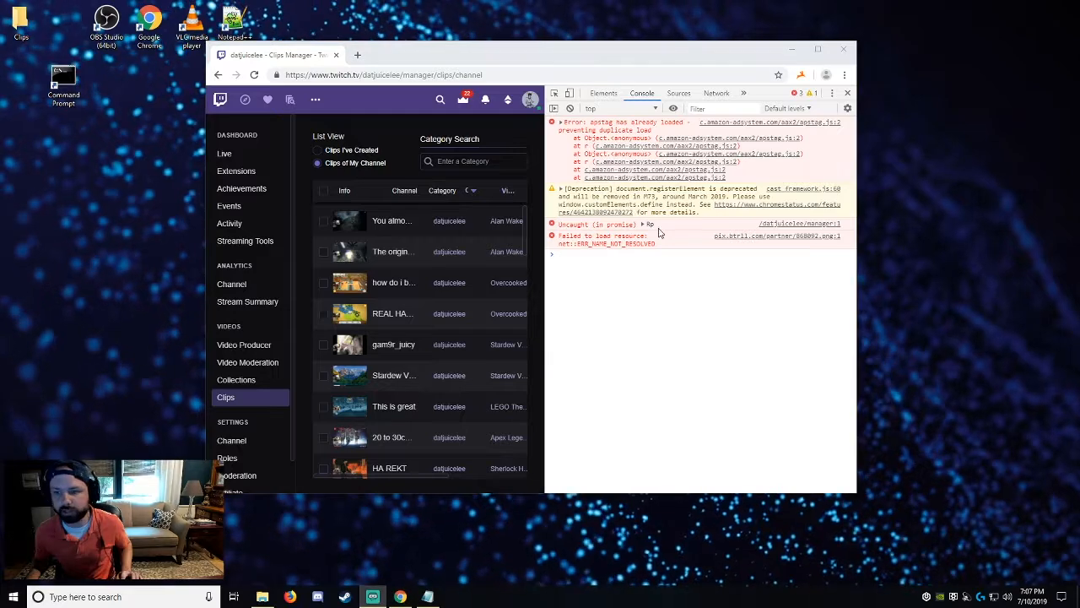
left_click(686, 294)
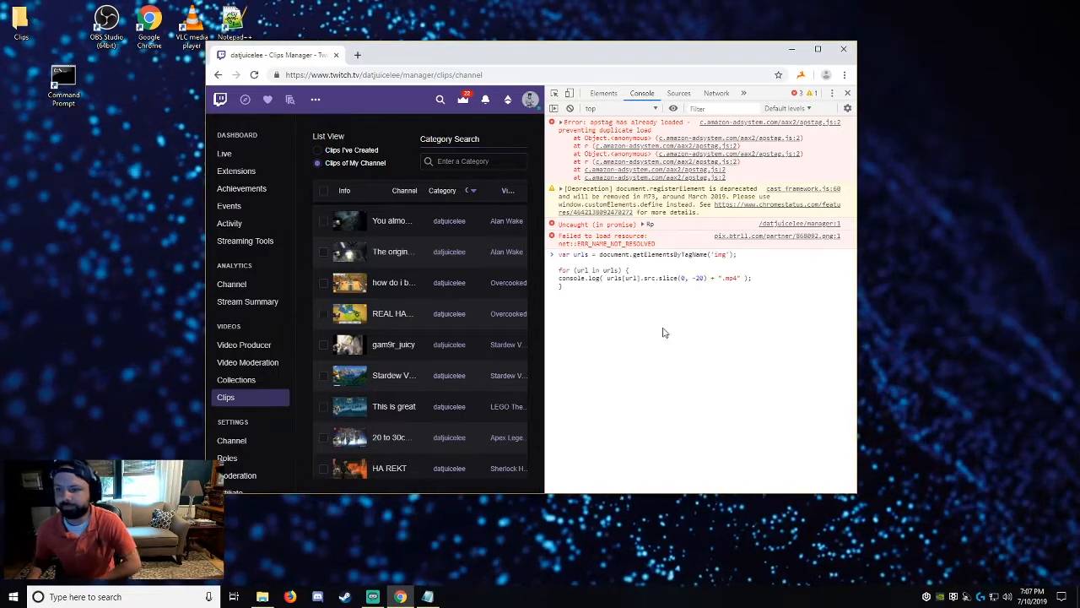
key("Return")
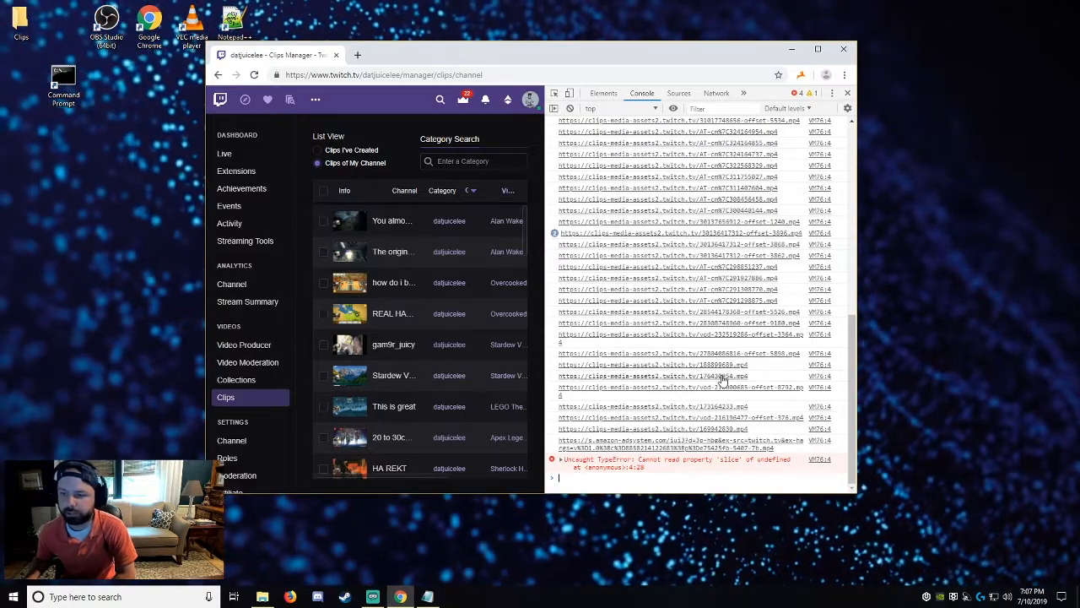
Copy all the .mp4 URLs logged in the console into a new Notepad++ document.
scroll(729, 325, "up", 4)
scroll(733, 324, "up", 4)
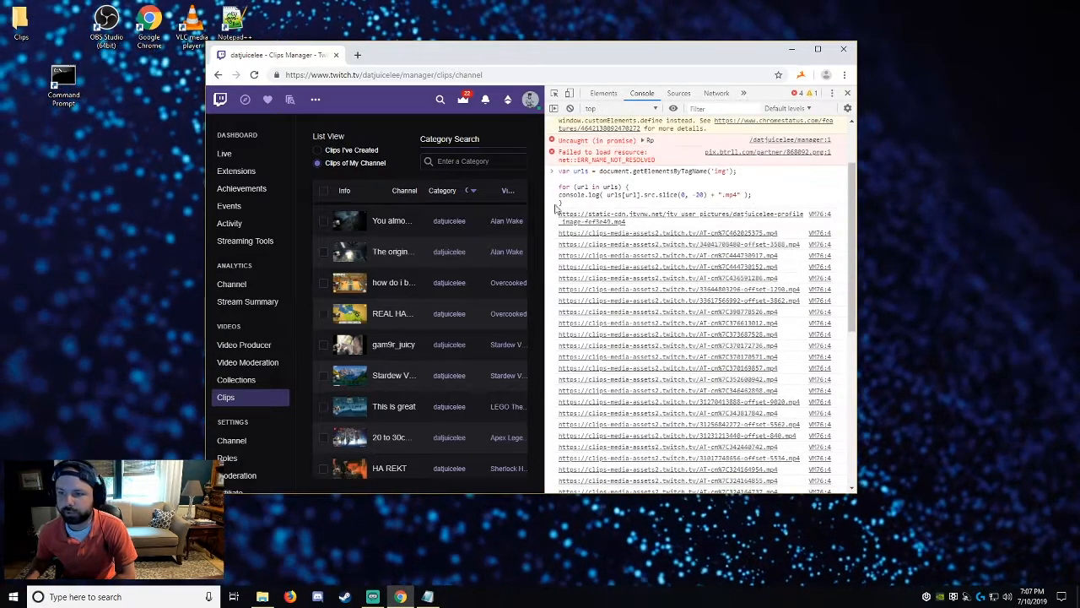
left_click_drag(557, 217, 762, 451)
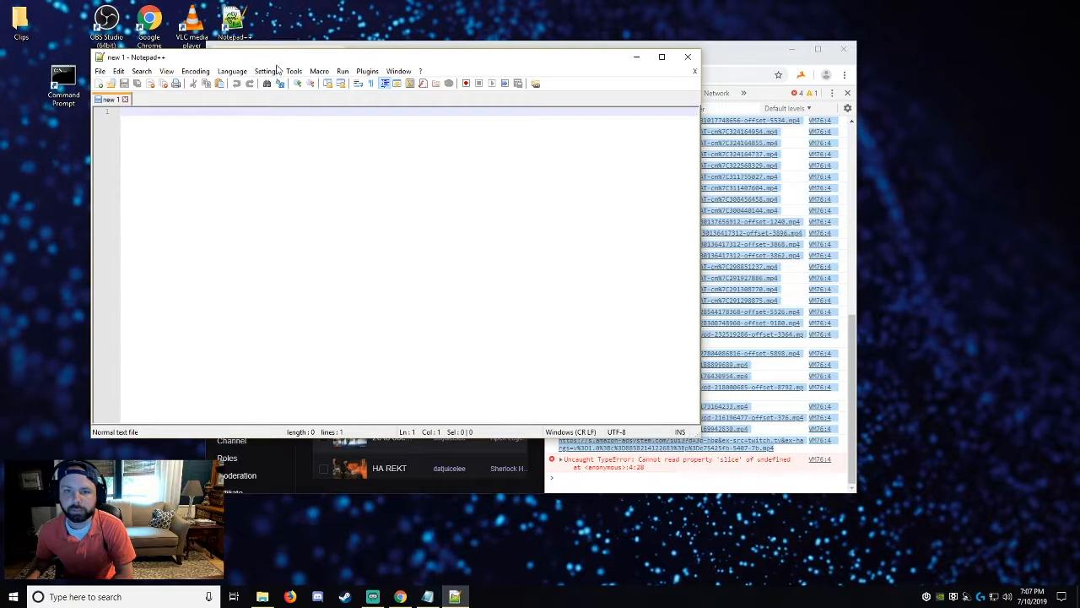
left_click_drag(275, 62, 378, 120)
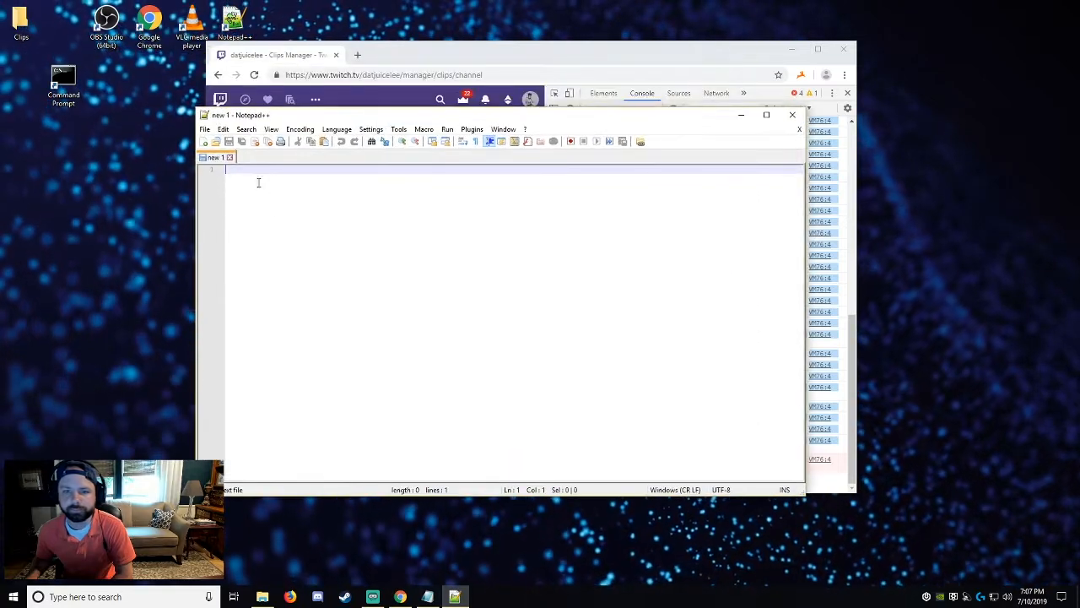
key("ctrl+v")
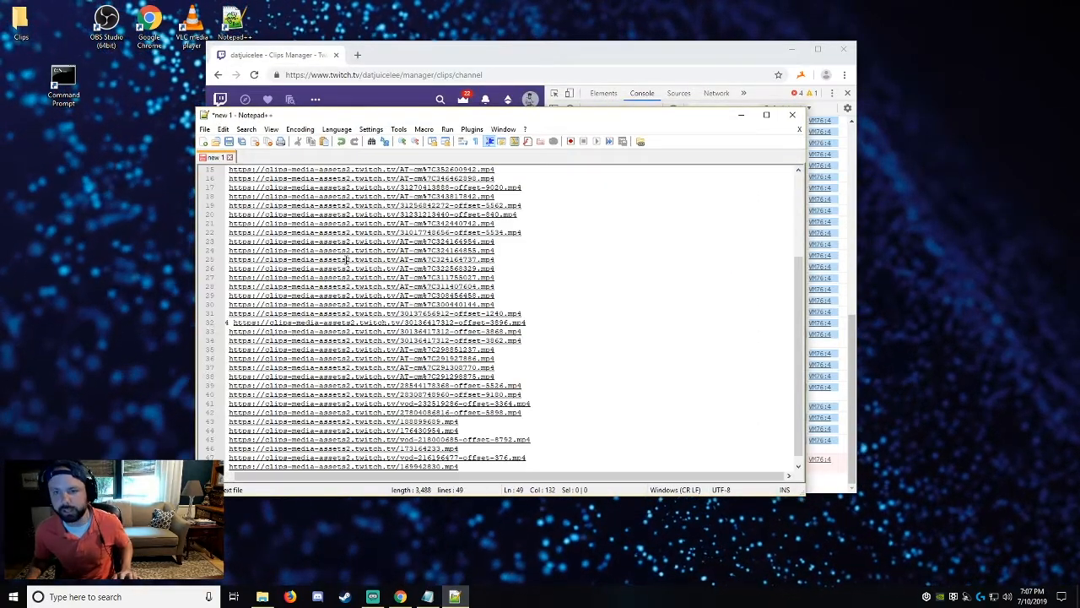
Remove every "VM76:4" prefix from the URL list by replacing all occurrences with nothing.
scroll(339, 396, "up", 5)
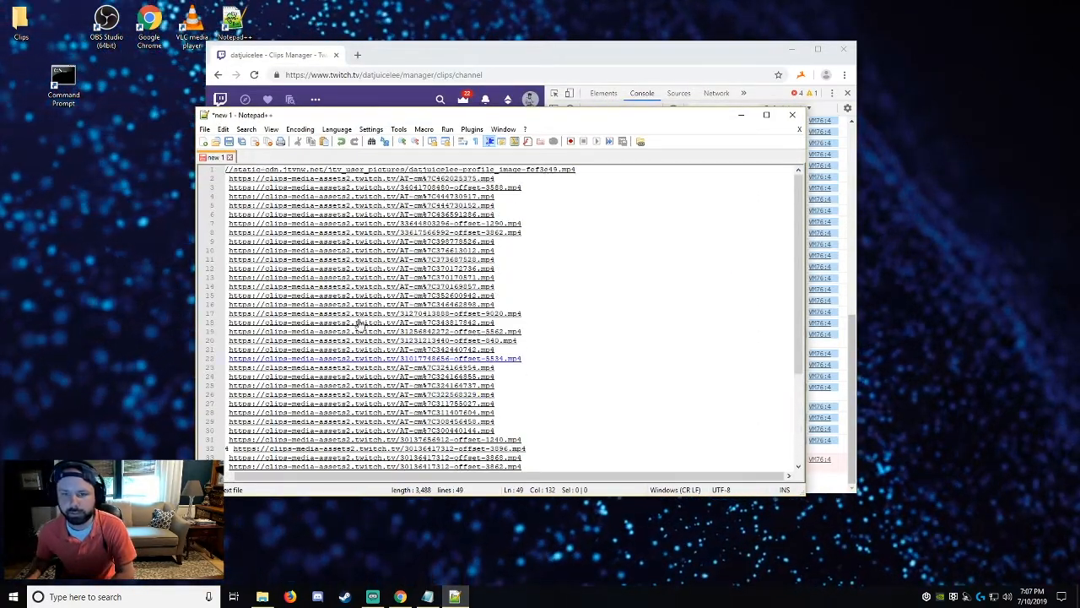
scroll(360, 324, "down", 5)
scroll(346, 287, "up", 3)
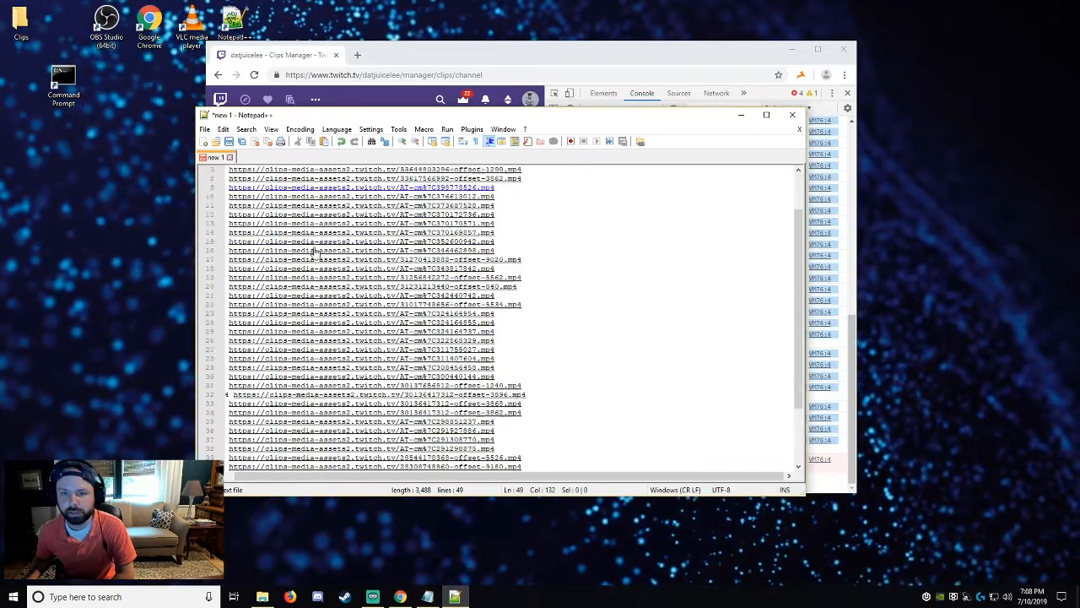
scroll(314, 252, "down", 3)
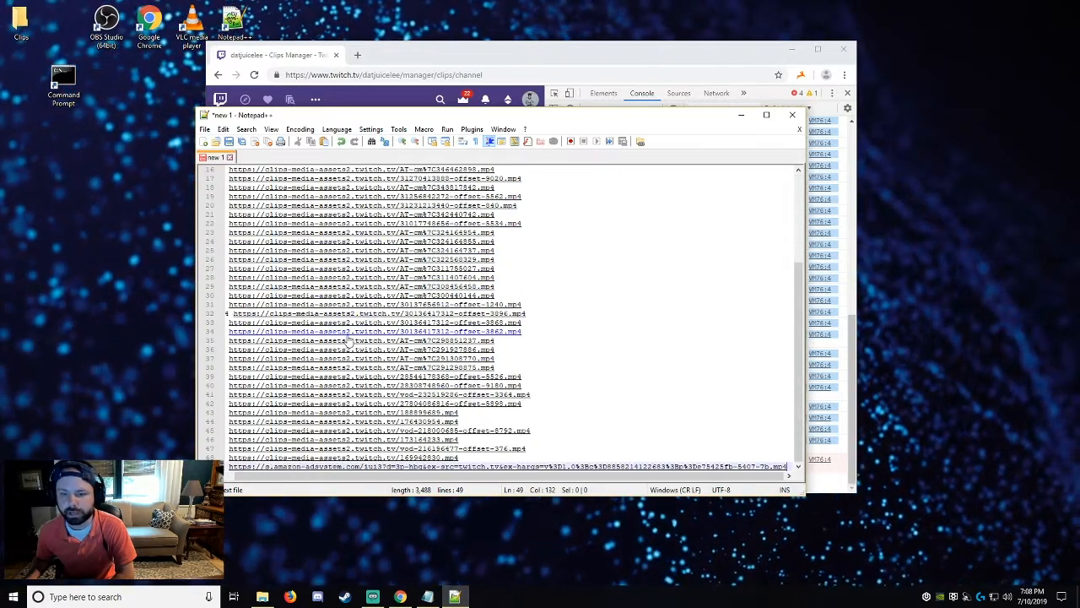
scroll(346, 341, "up", 5)
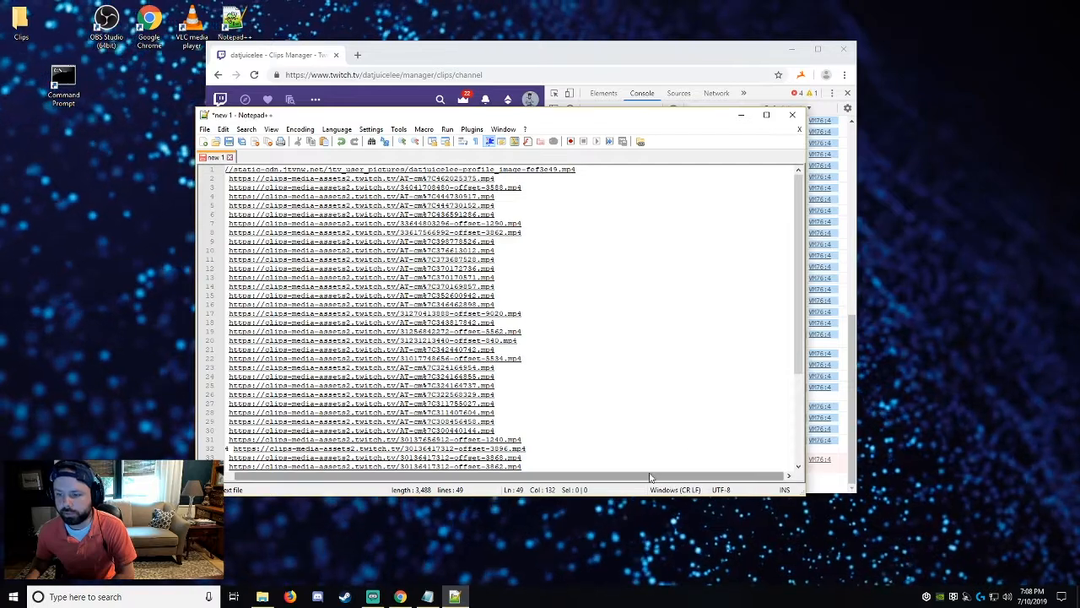
left_click_drag(650, 478, 565, 478)
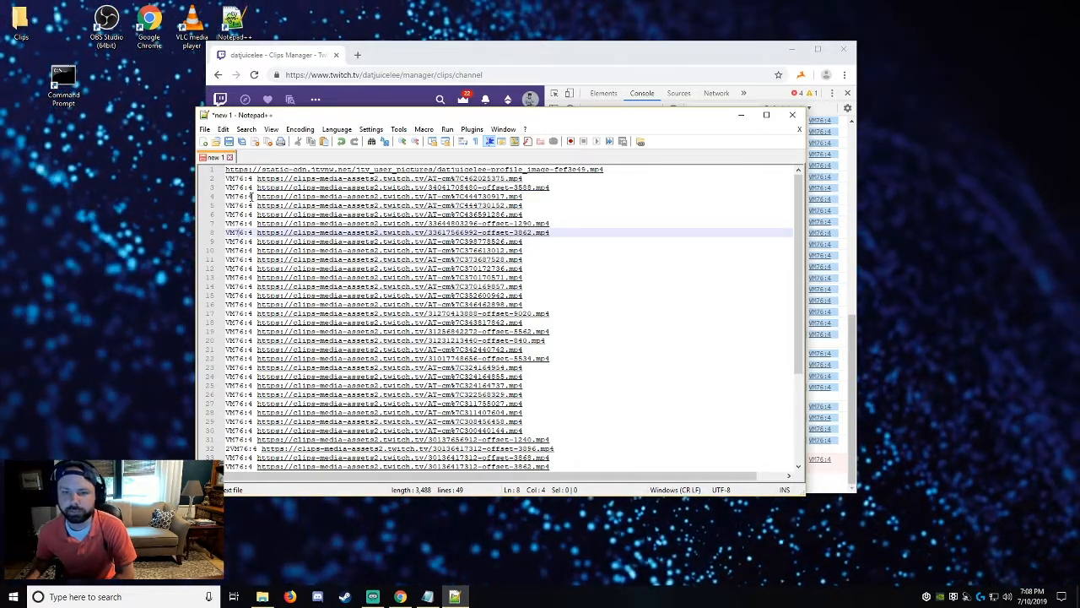
left_click_drag(253, 178, 225, 179)
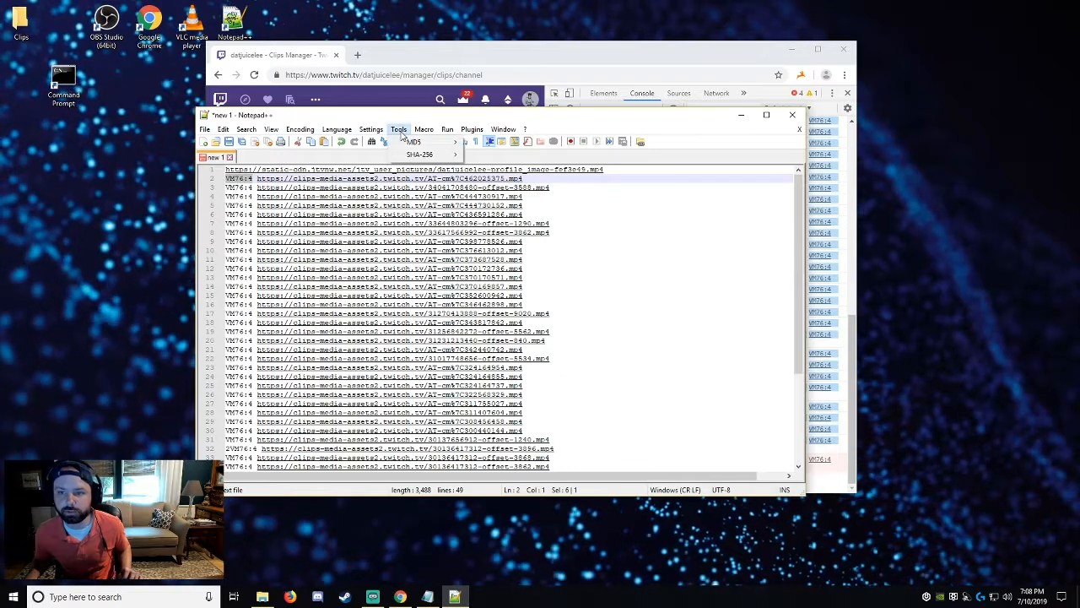
mouse_move(243, 133)
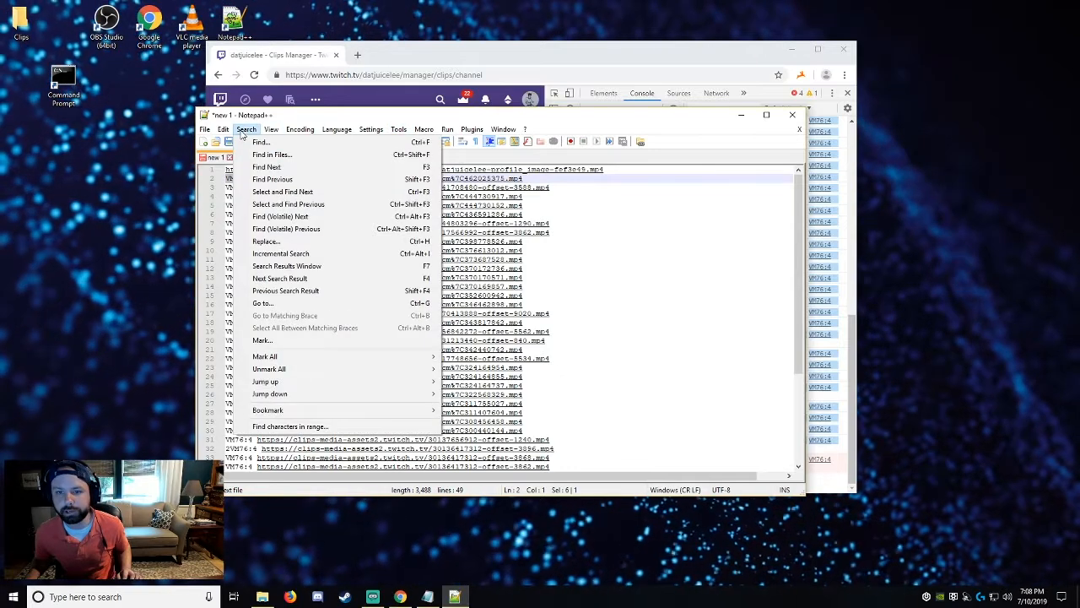
left_click(298, 242)
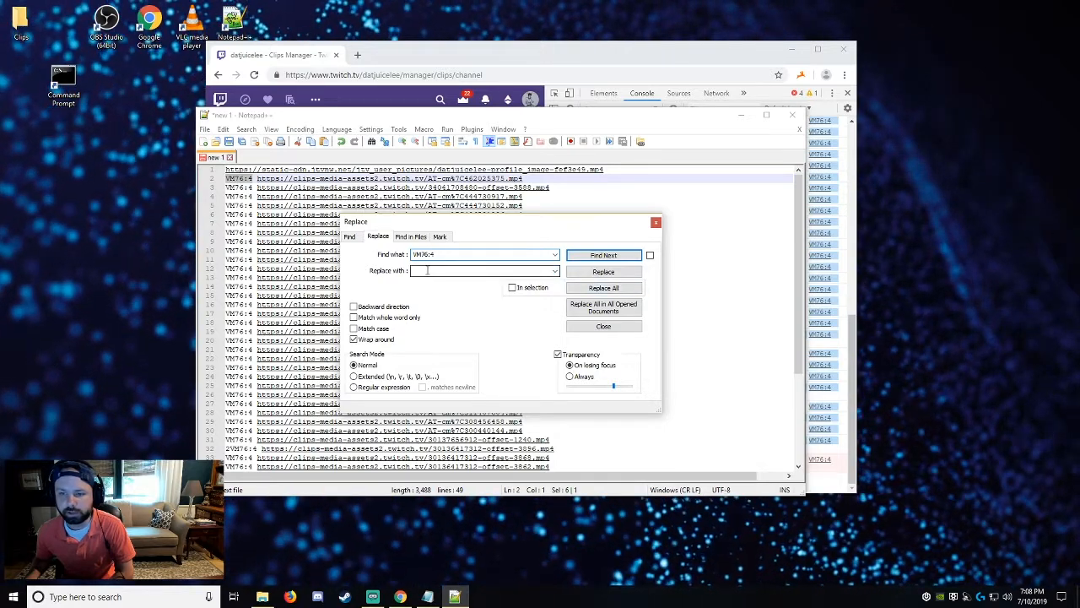
left_click(604, 287)
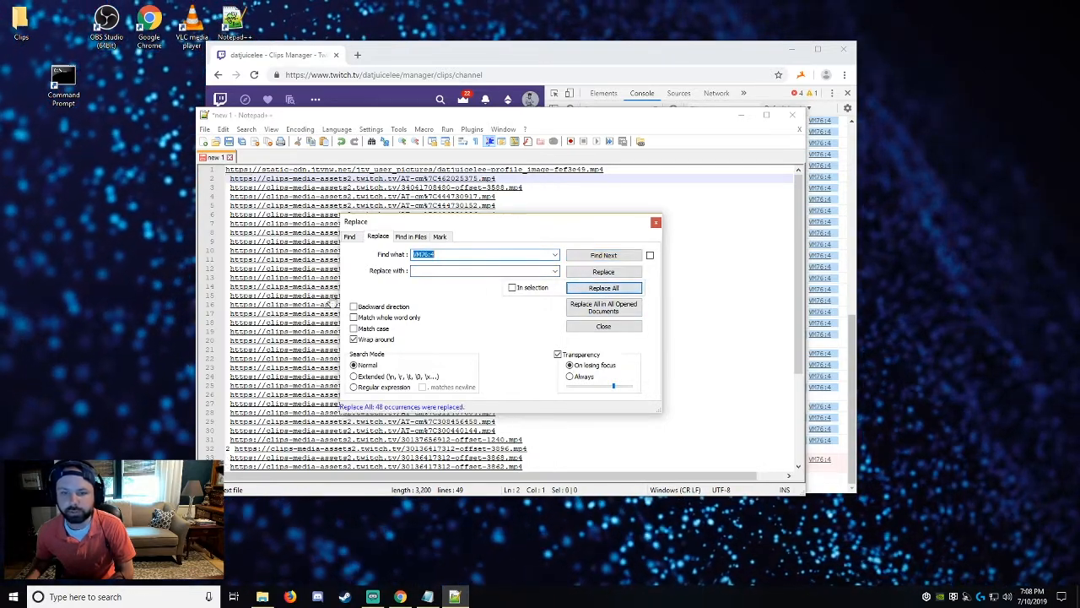
left_click(656, 222)
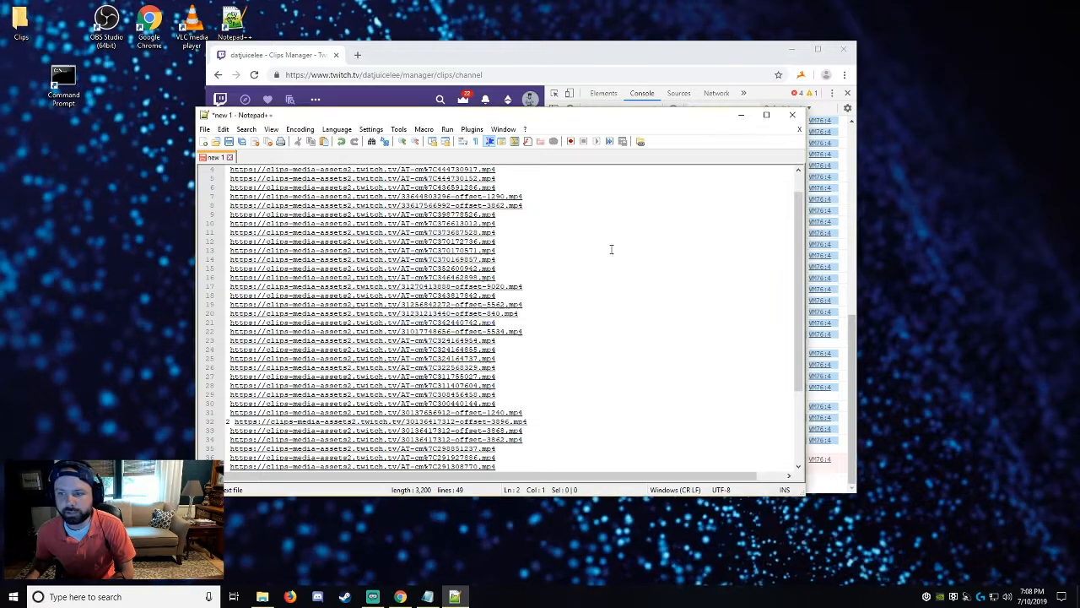
Delete the stray "2" and space in front of the URL on line 32.
scroll(380, 329, "down", 4)
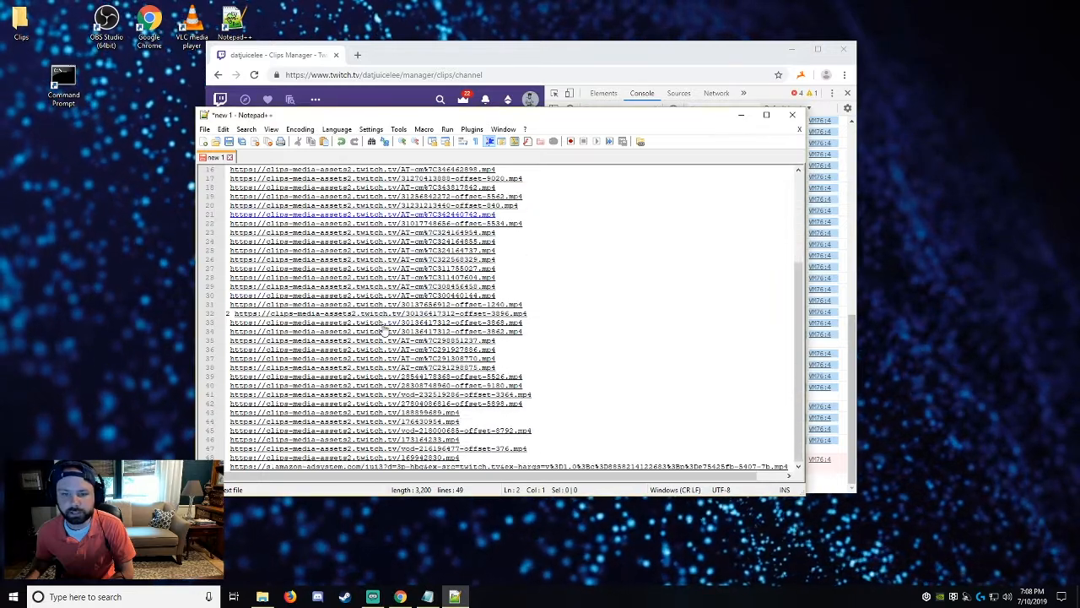
left_click(237, 313)
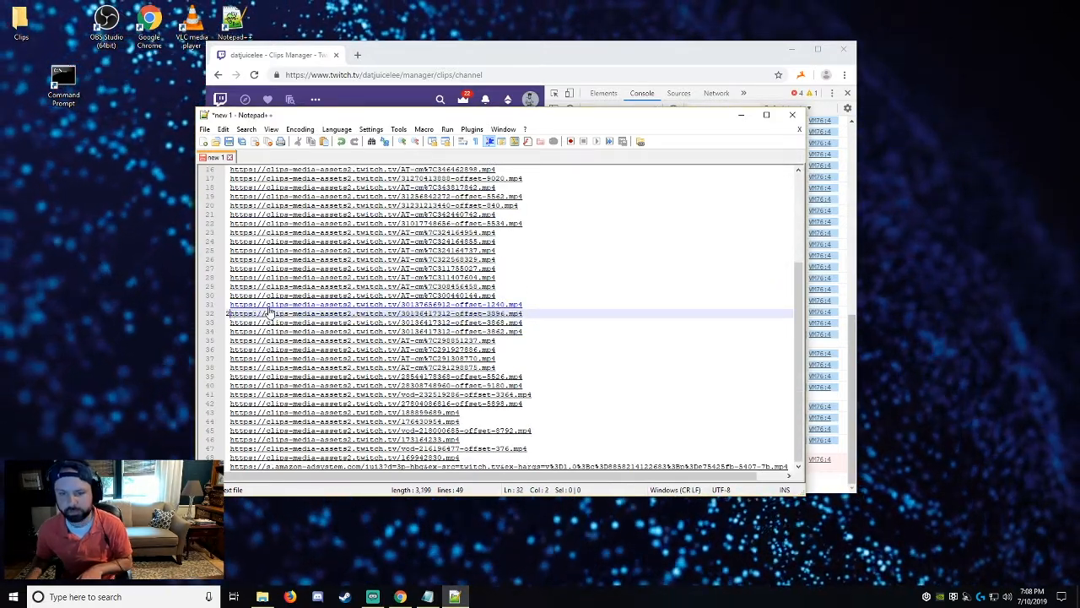
scroll(632, 386, "up", 5)
scroll(631, 384, "down", 5)
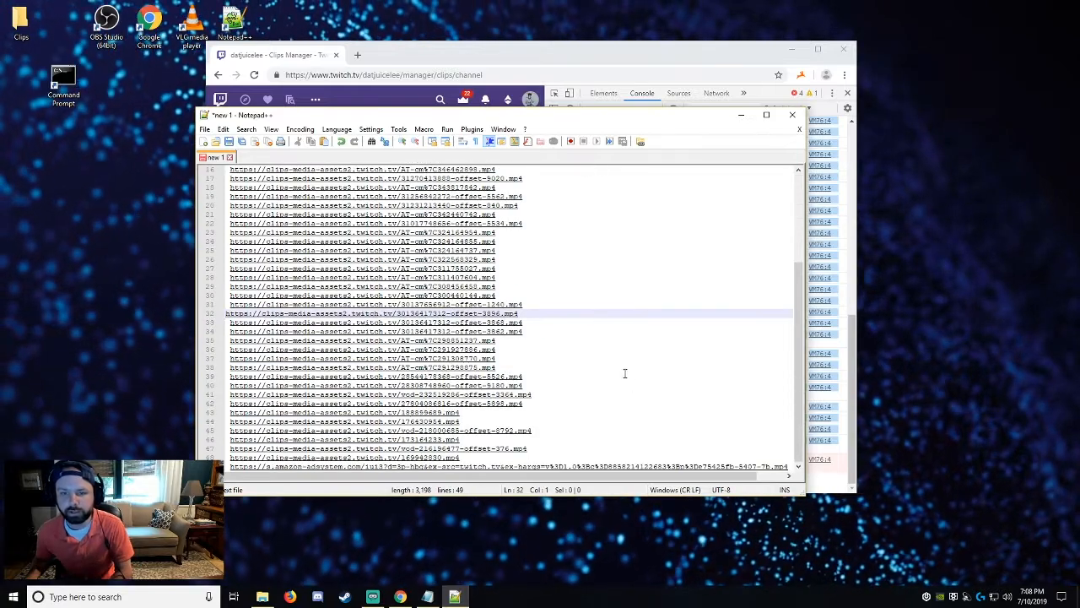
scroll(422, 420, "up", 5)
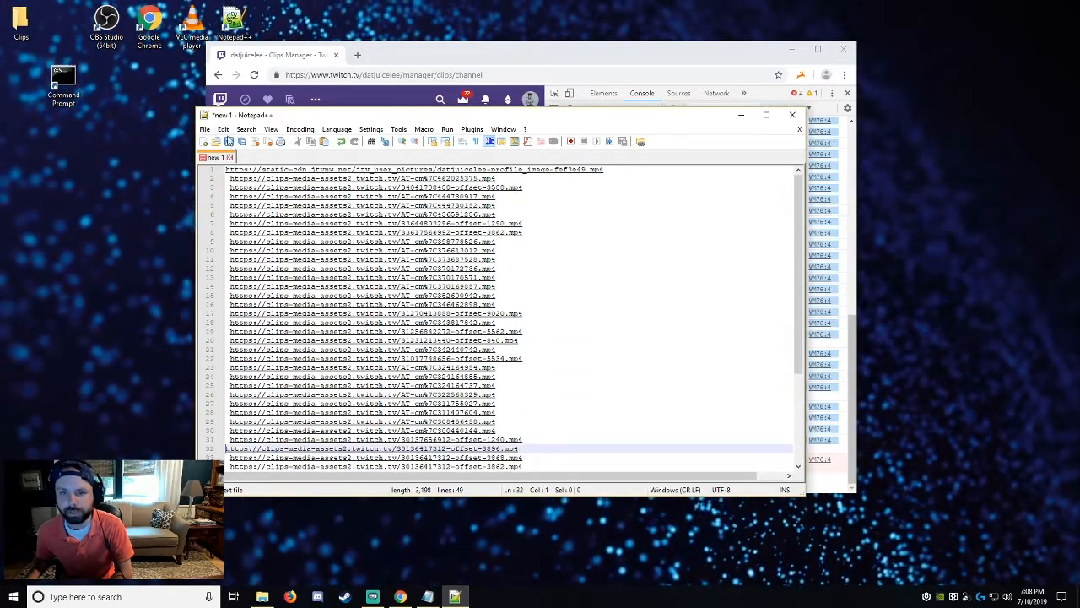
Save the URL list as clips.txt, a normal text file, in the Clips folder on the Desktop.
left_click(209, 128)
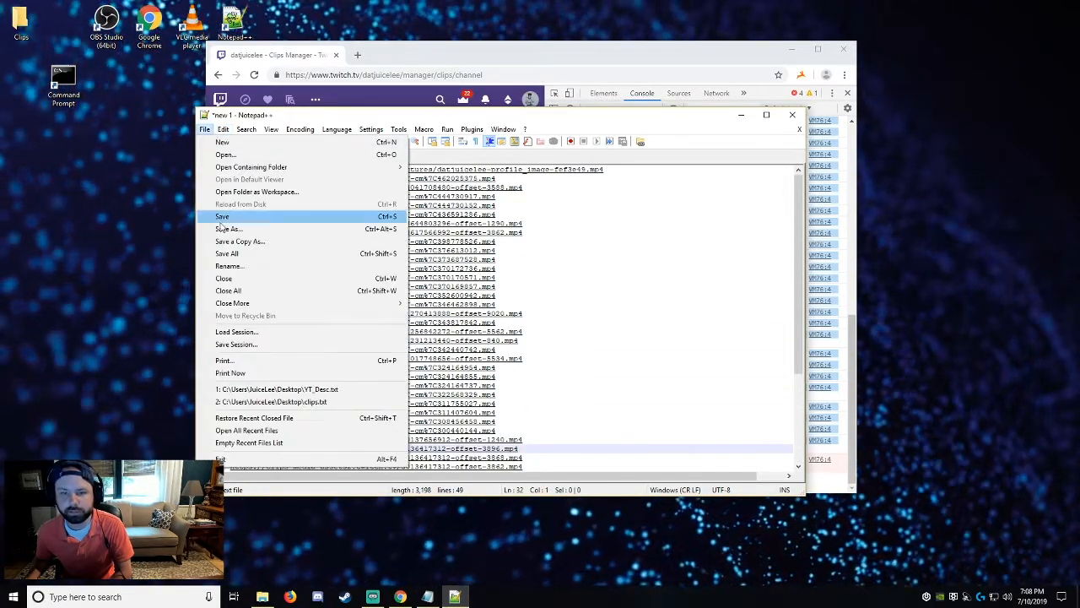
left_click(223, 228)
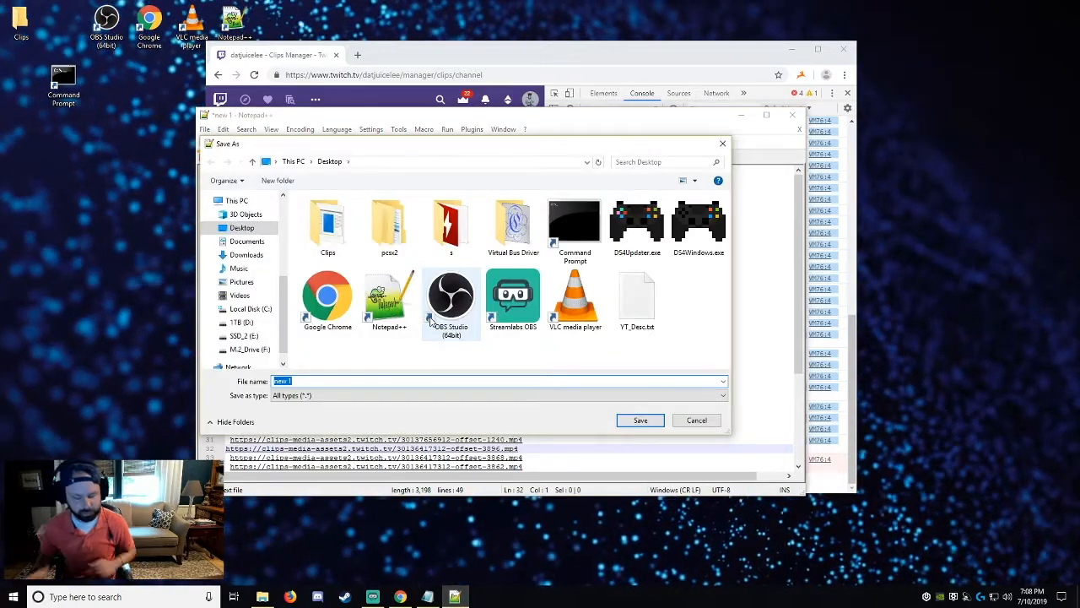
type("clips.txt")
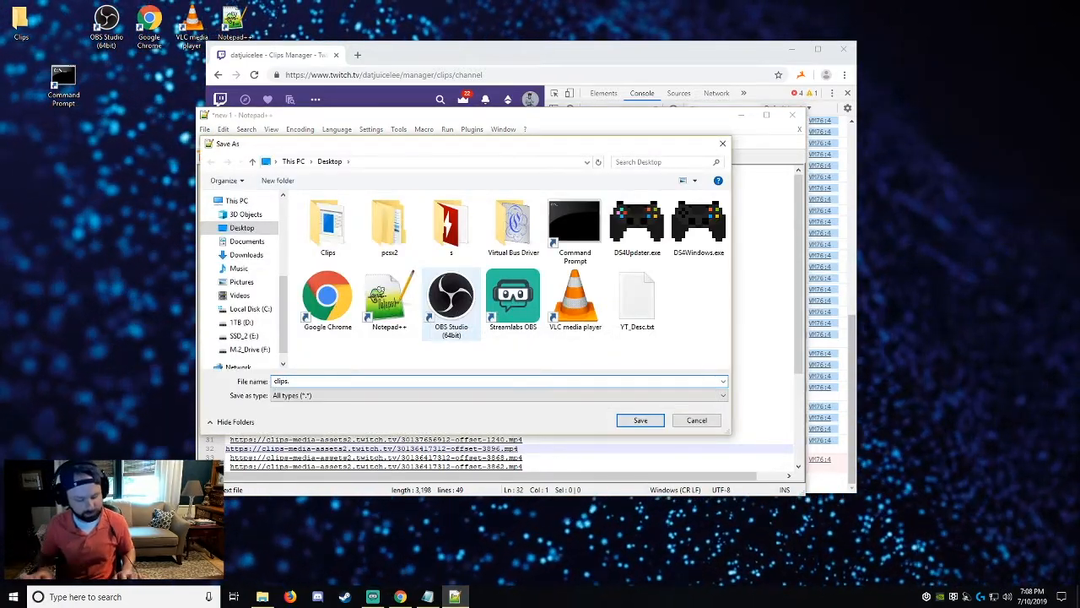
left_click(332, 242)
double_click(332, 242)
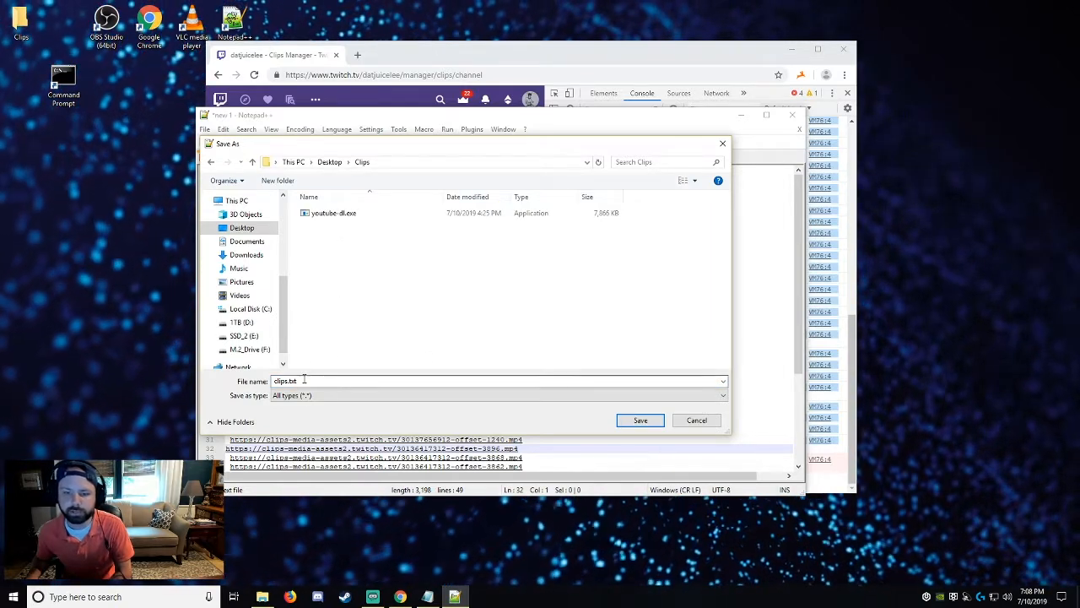
left_click(308, 396)
left_click(329, 147)
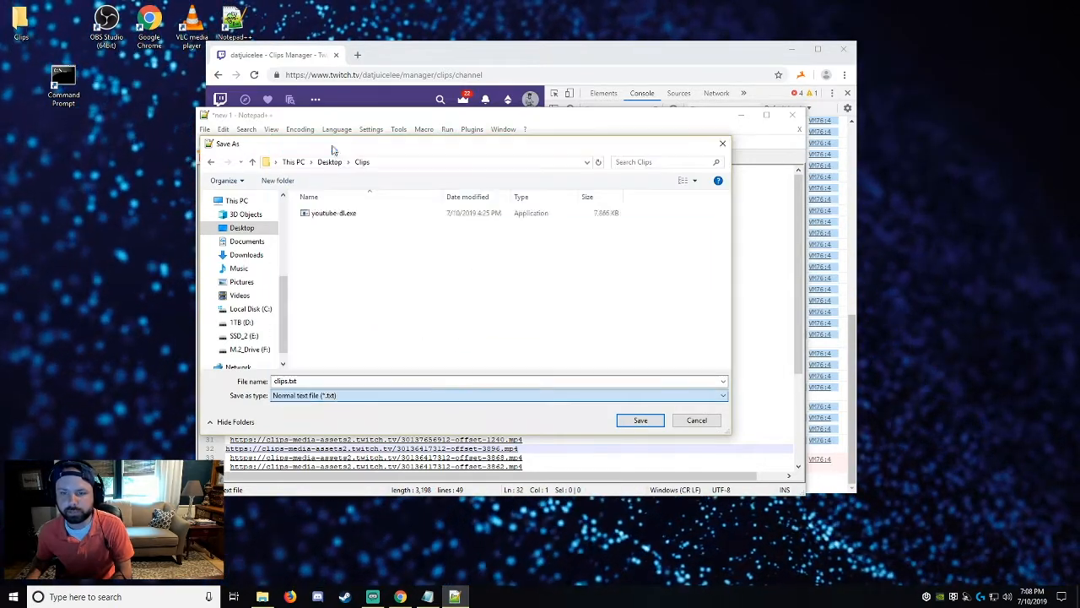
left_click(650, 420)
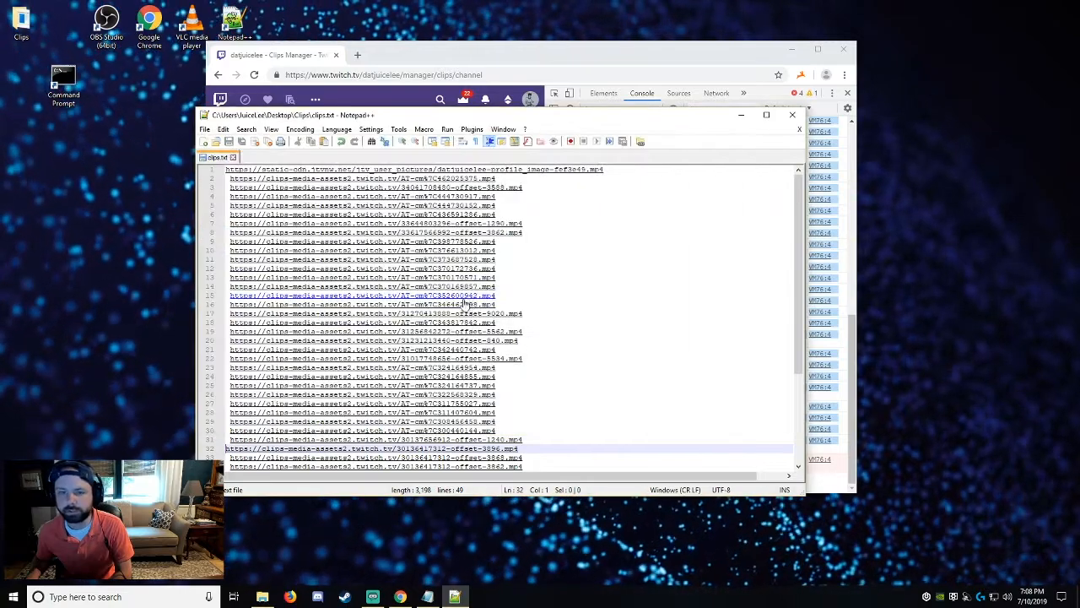
Close Notepad++ and the browser, leaving the Clips folder window open.
left_click(792, 114)
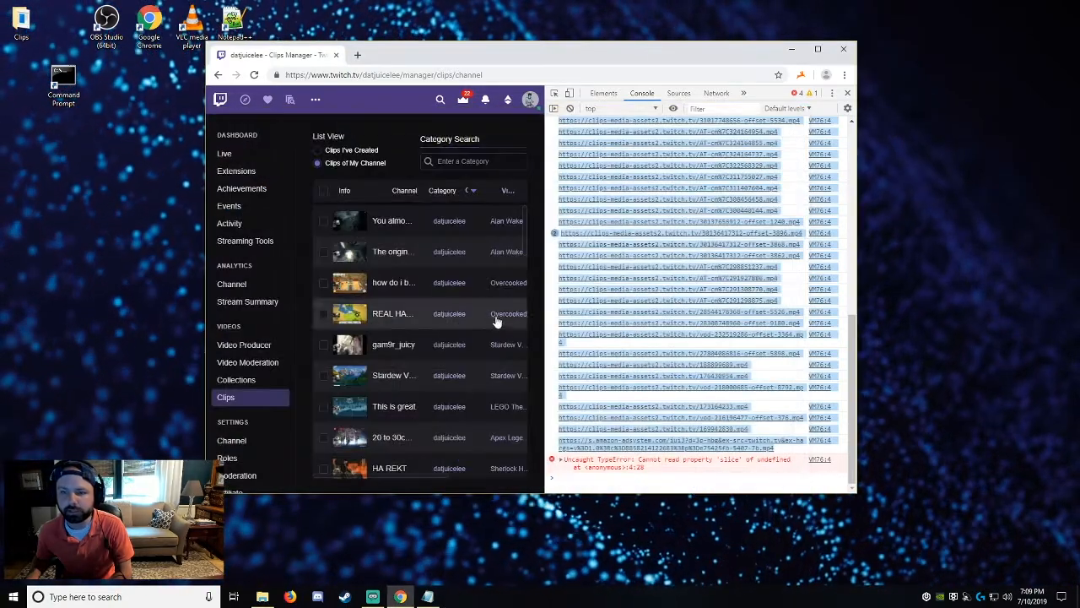
left_click(843, 48)
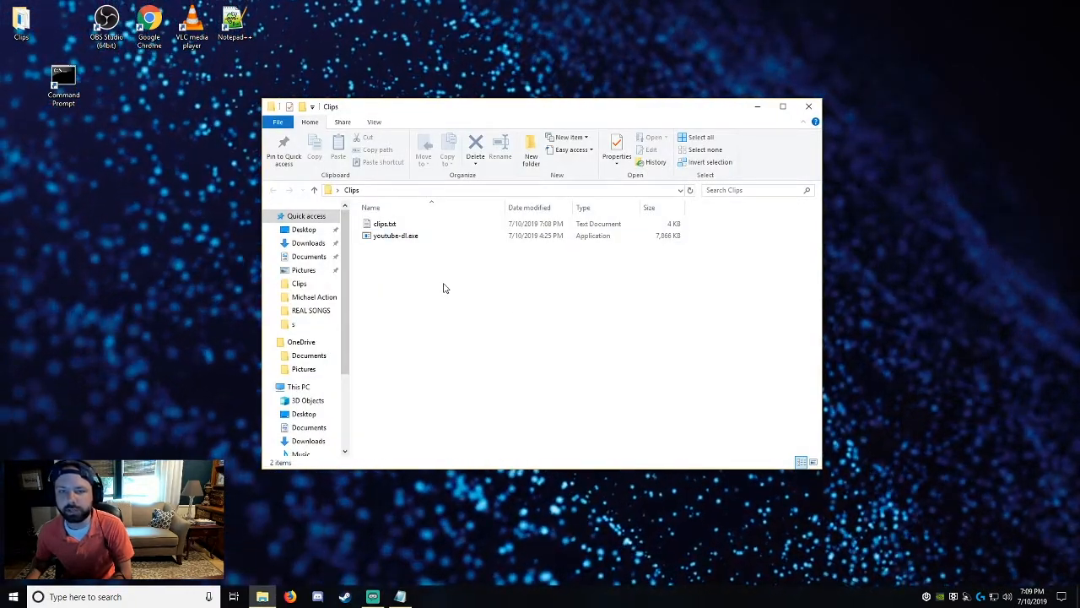
left_click(235, 24)
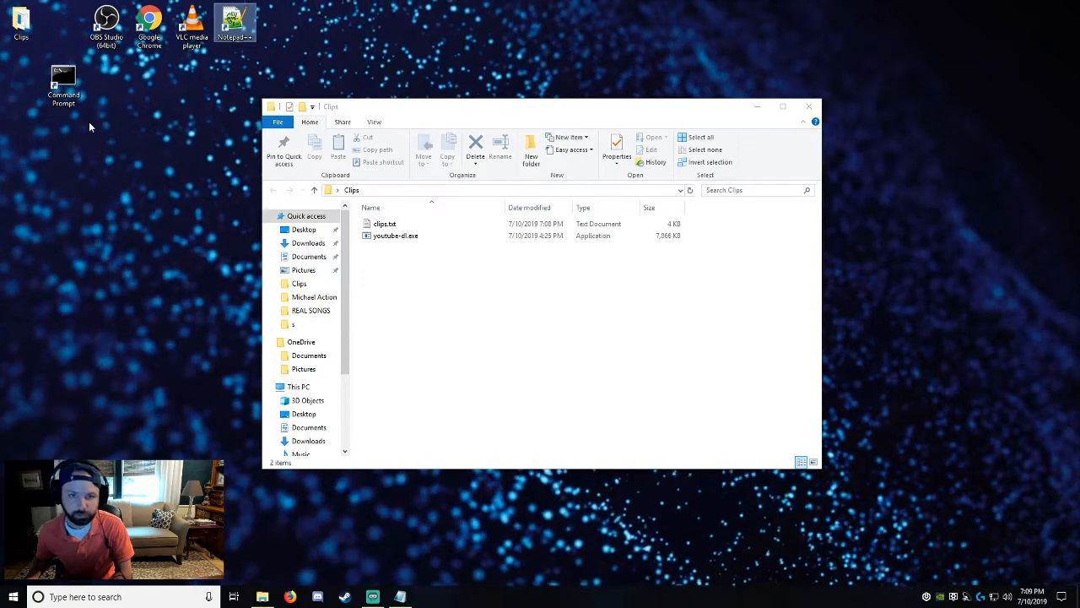
left_click(129, 112)
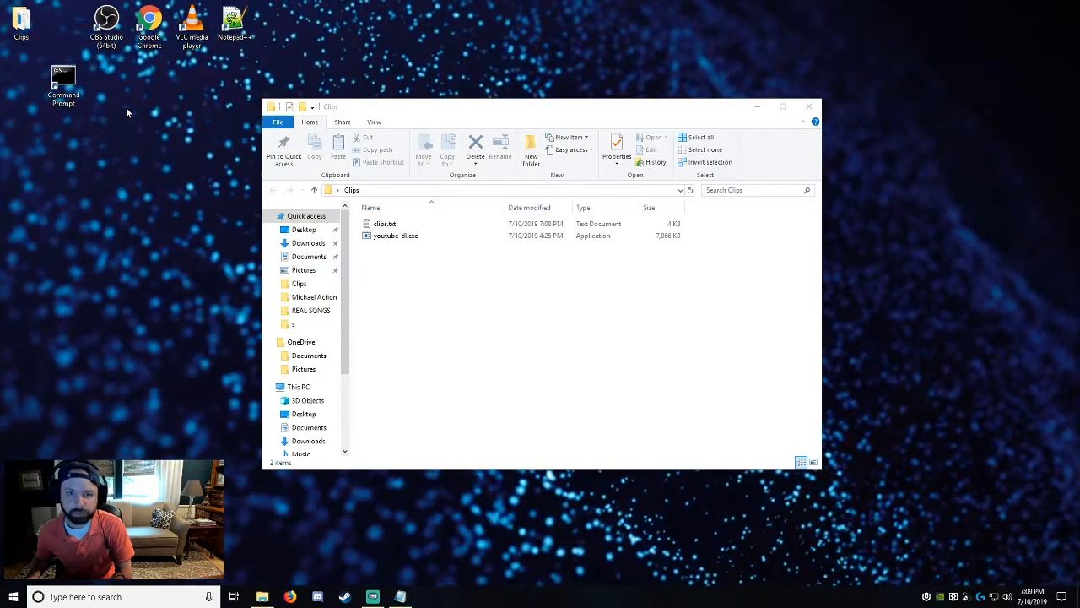
Open a Command Prompt below the Clips folder's file list and change its directory to Desktop/Clips.
double_click(71, 85)
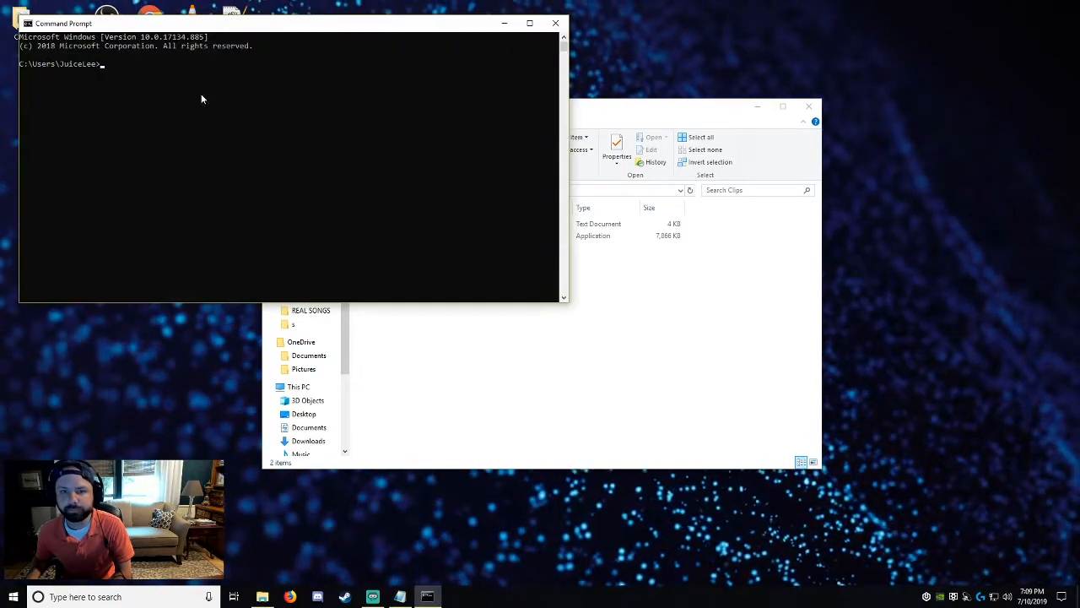
left_click_drag(199, 27, 286, 278)
left_click(220, 350)
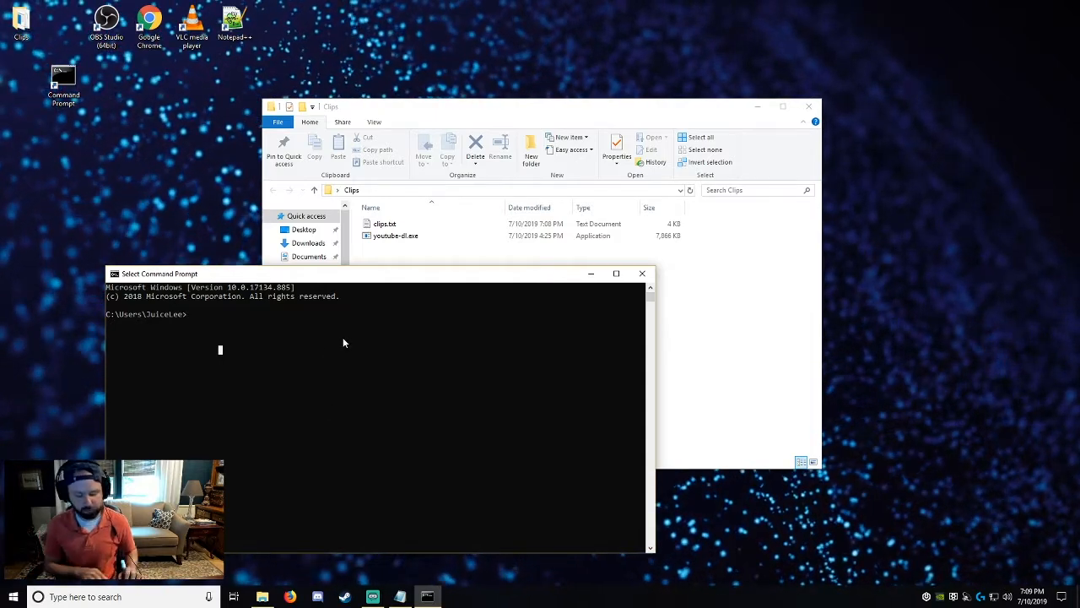
type("cd ")
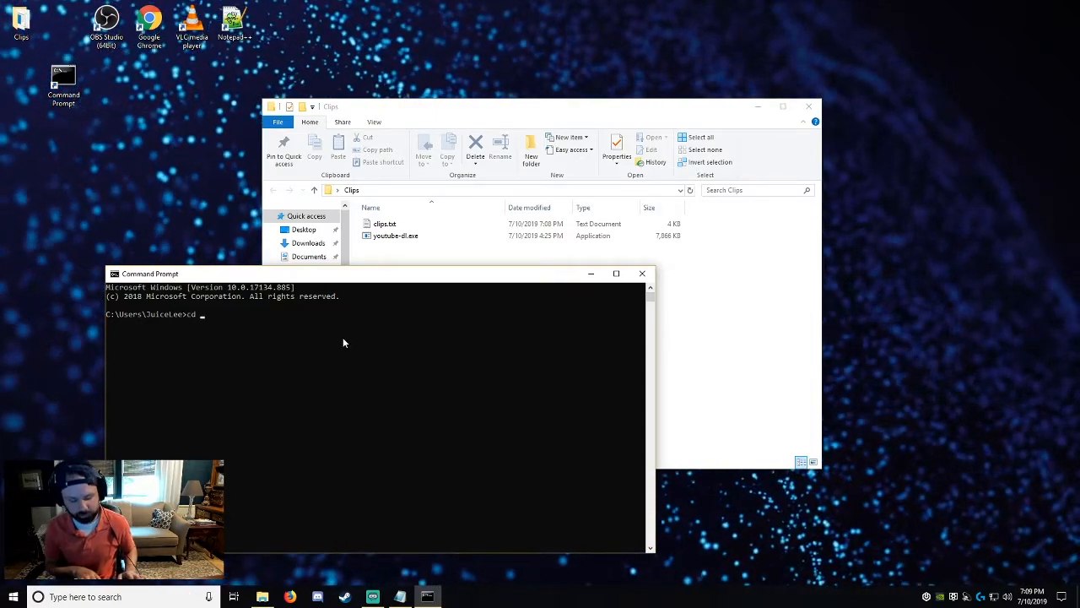
type("Desktop")
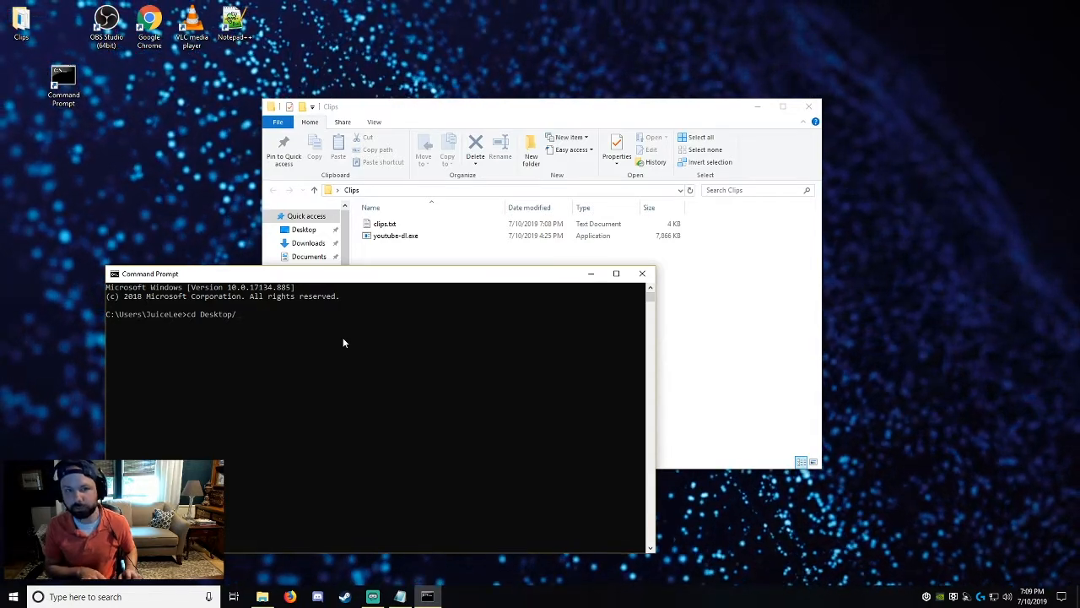
type("/Clips")
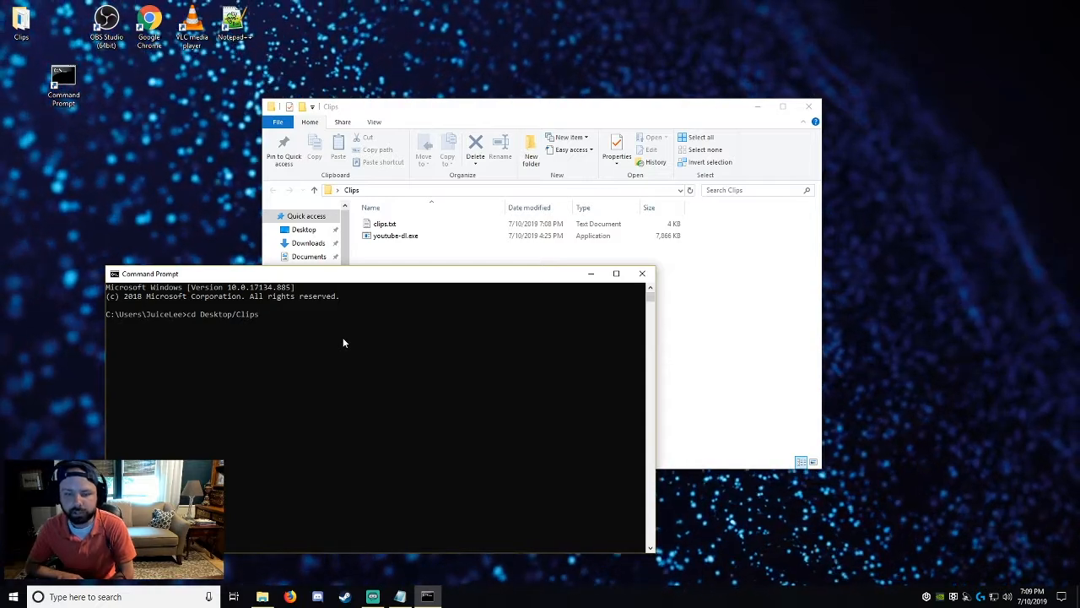
key("Return")
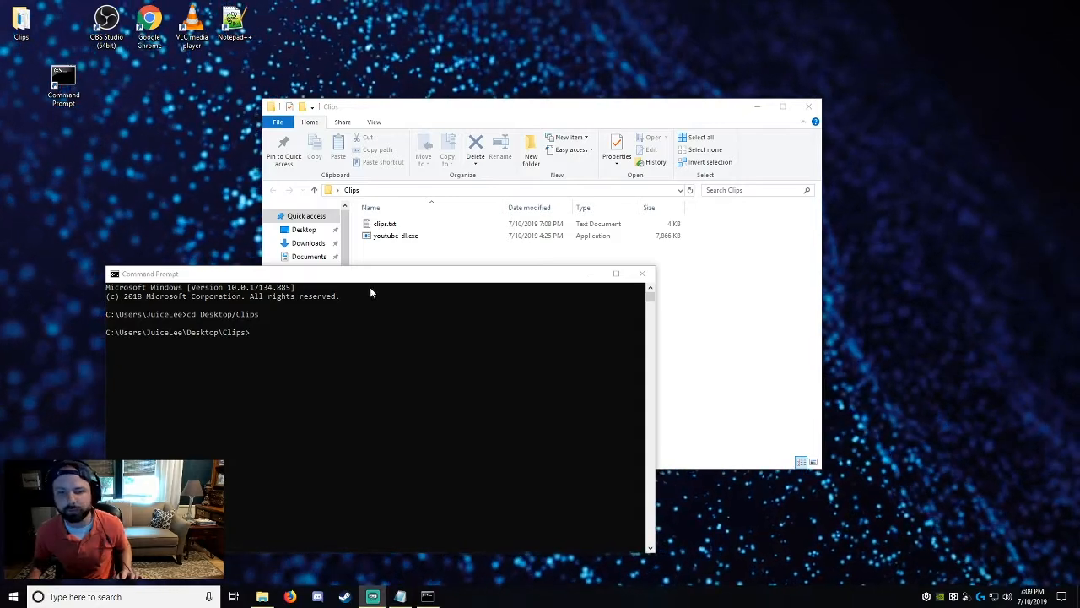
Run the batch download command "youtube-dl.exe -c --batch-file clips.txt" in the Clips directory.
left_click(390, 351)
type("youtube-dl.exe -c --batch-file NAMEOFYOURTEXTFILE.txt")
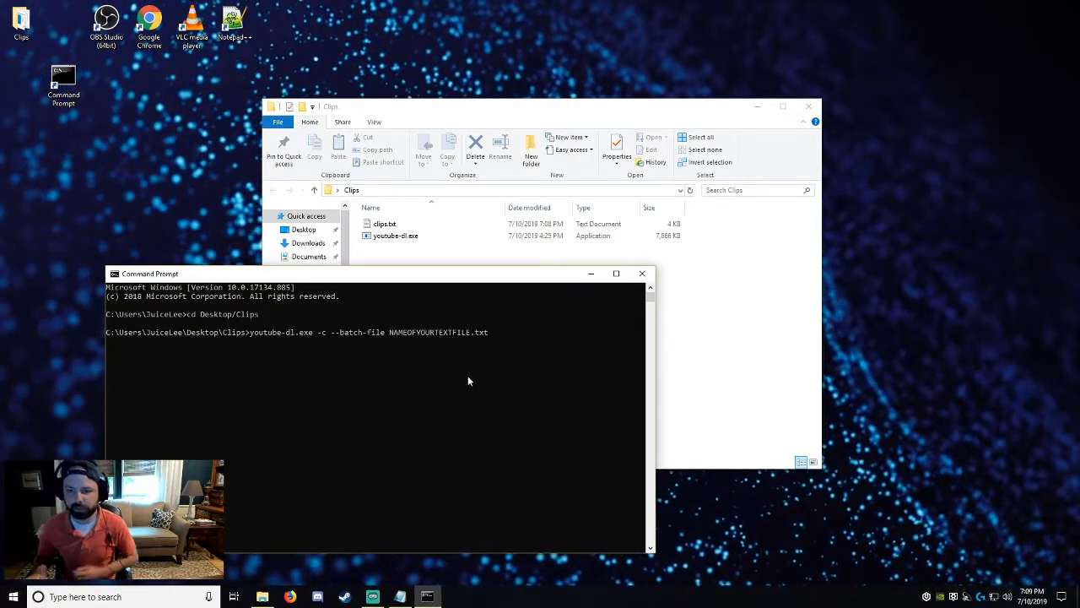
key("Left")
key("Left")
key("Left")
key("Left")
key("BackSpace")
key("BackSpace")
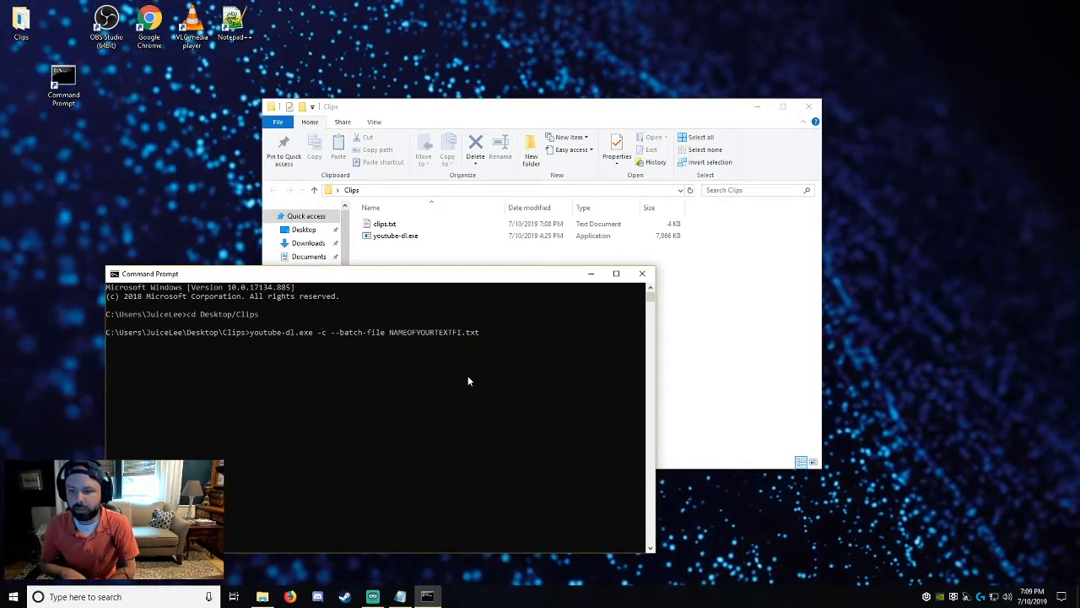
key("BackSpace")
key("BackSpace")
key("BackSpace")
key("BackSpace")
key("BackSpace")
key("BackSpace")
key("BackSpace")
key("BackSpace")
key("BackSpace")
key("BackSpace")
key("BackSpace")
key("BackSpace")
key("BackSpace")
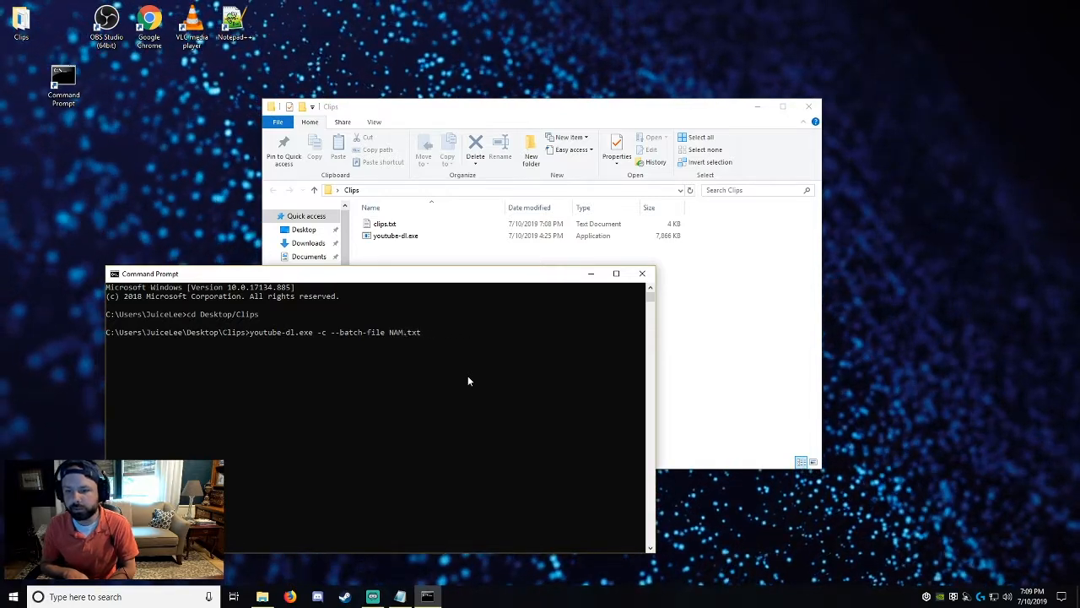
key("BackSpace")
key("BackSpace")
key("BackSpace")
type("clips")
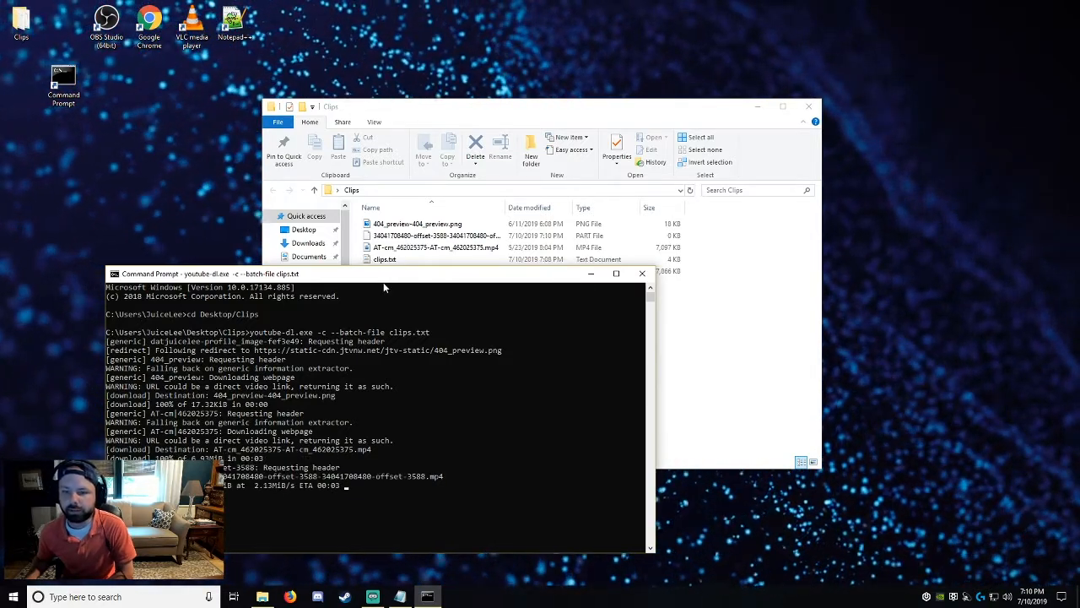
Move the Command Prompt and Clips folder windows apart to check the files arriving in the folder.
left_click_drag(379, 284, 313, 255)
left_click_drag(532, 106, 673, 85)
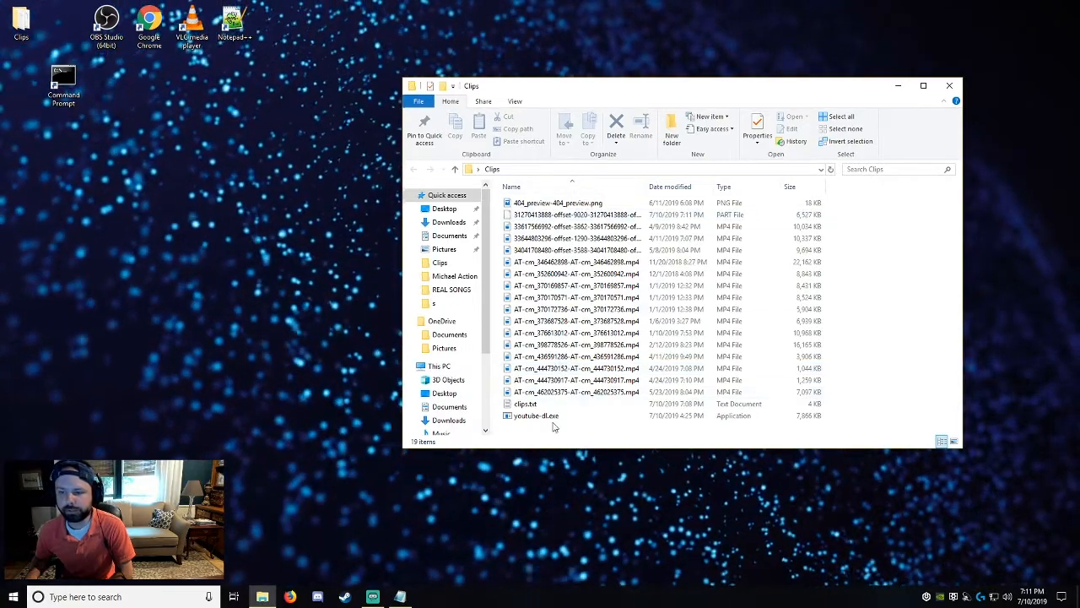
Delete the 404_preview PNG image and the incomplete PART file from the Clips folder.
left_click(562, 205)
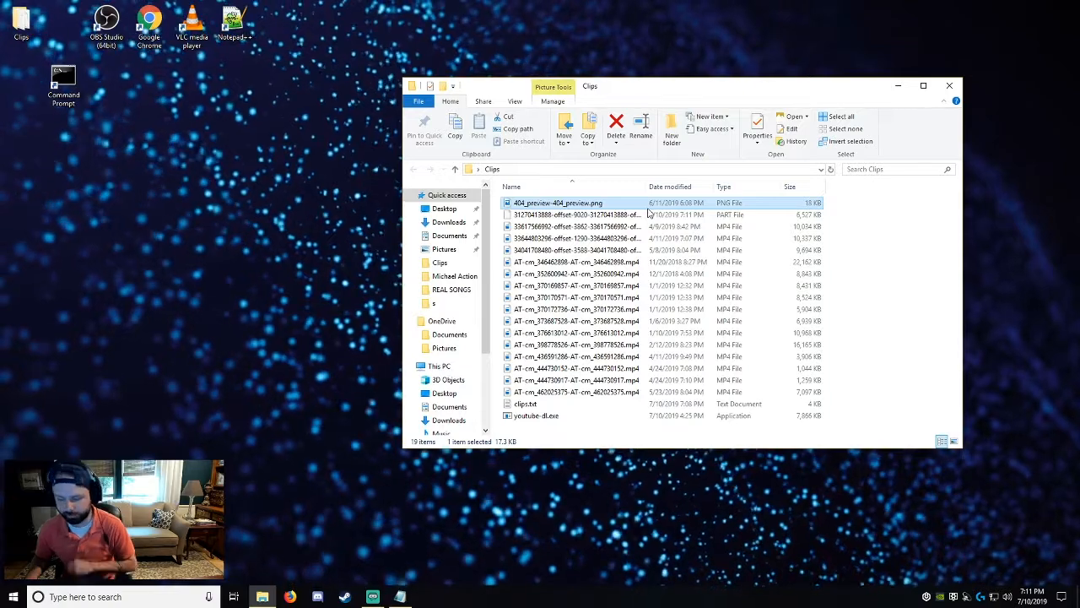
key("Delete")
left_click(561, 207)
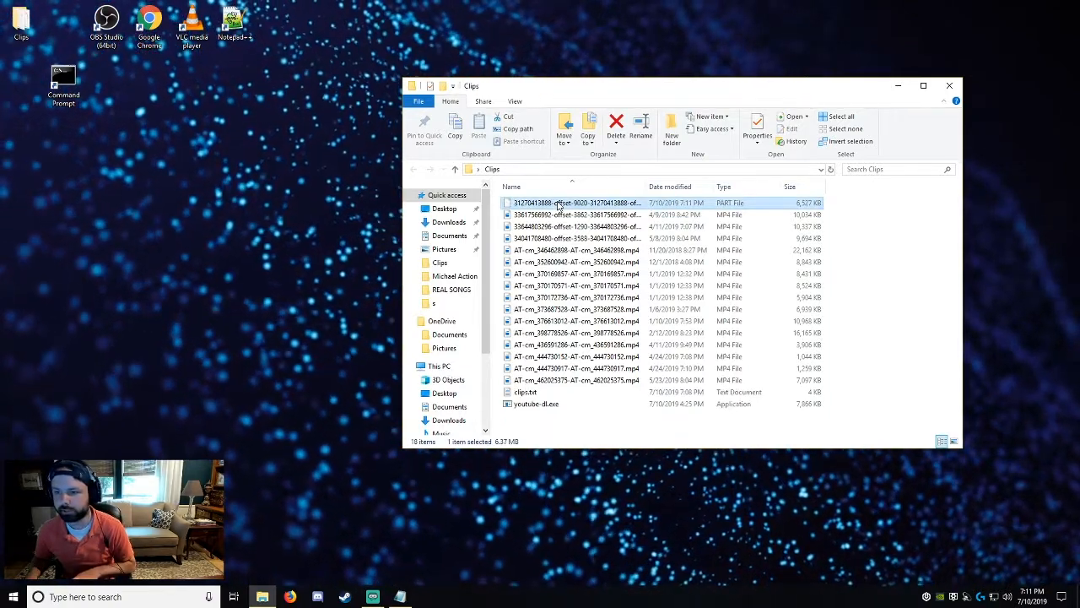
key("Delete")
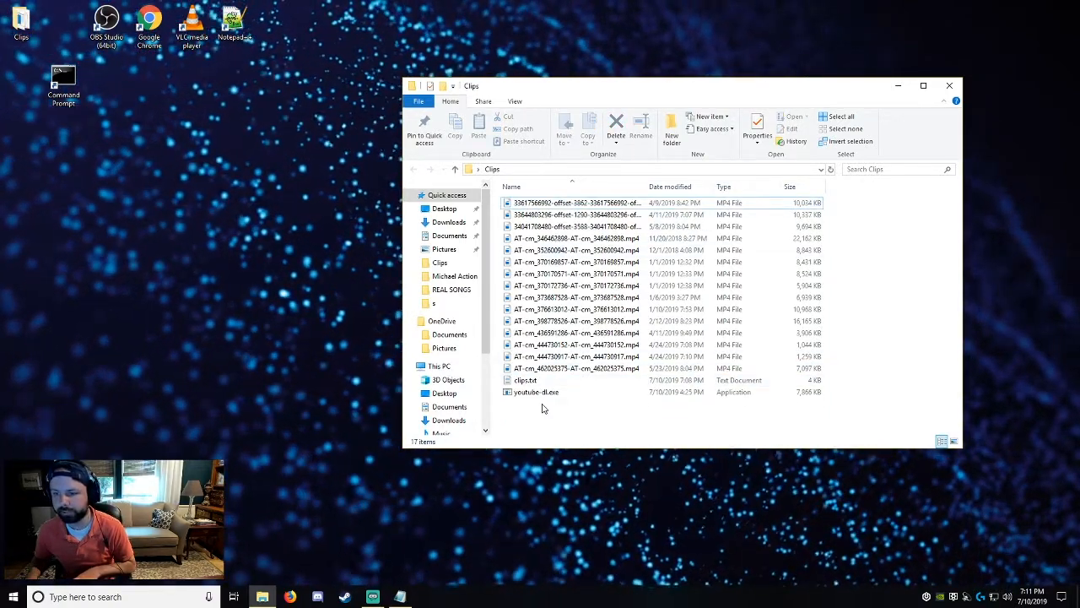
Move clips.txt and youtube-dl.exe out of the Clips folder onto the desktop and select the desktop's Clips folder.
left_click(537, 394)
left_click(534, 381, "ctrl")
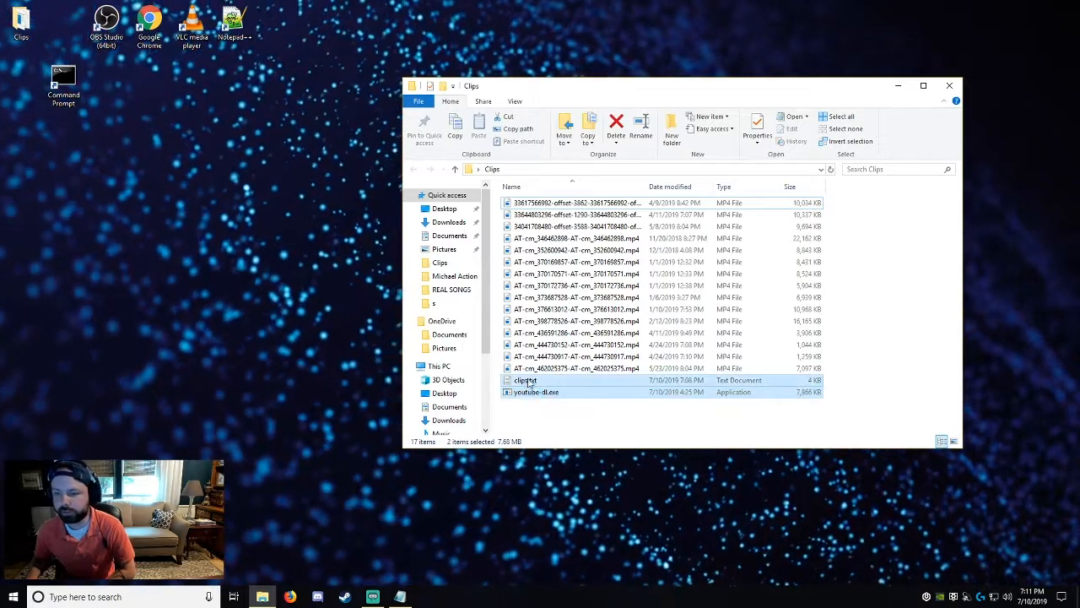
left_click_drag(534, 380, 211, 169)
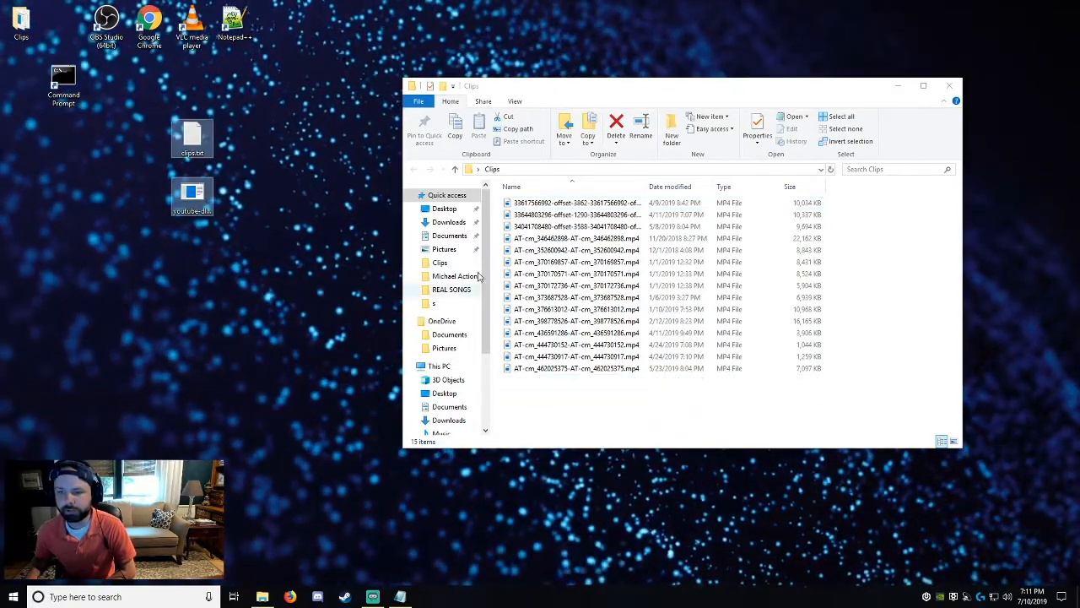
left_click(24, 31)
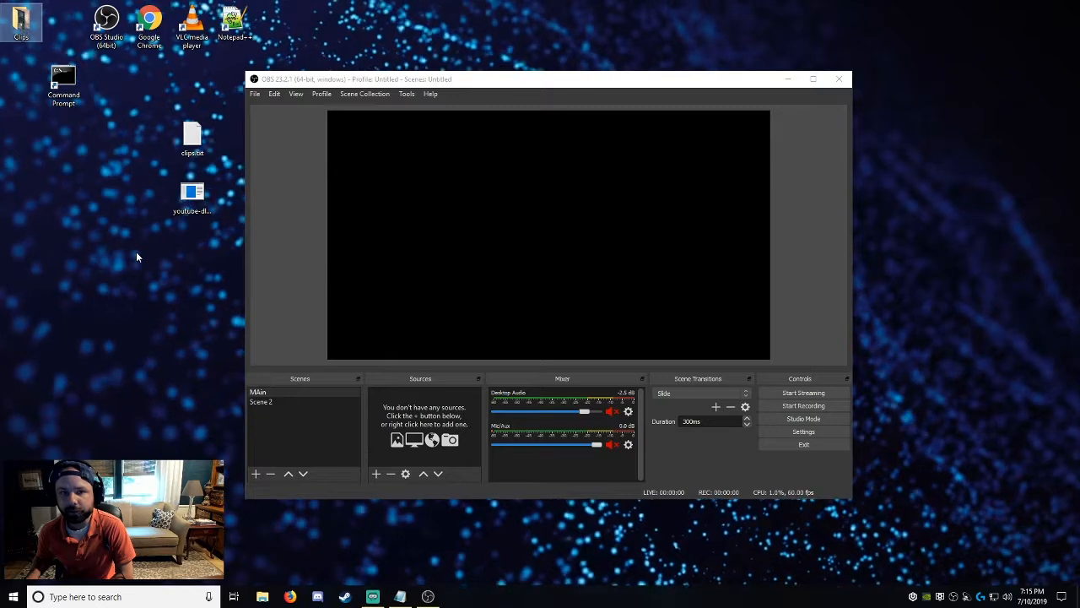
Switch to OBS and create a new VLC Video Source named "Clips" in the MAin scene.
left_click(292, 264)
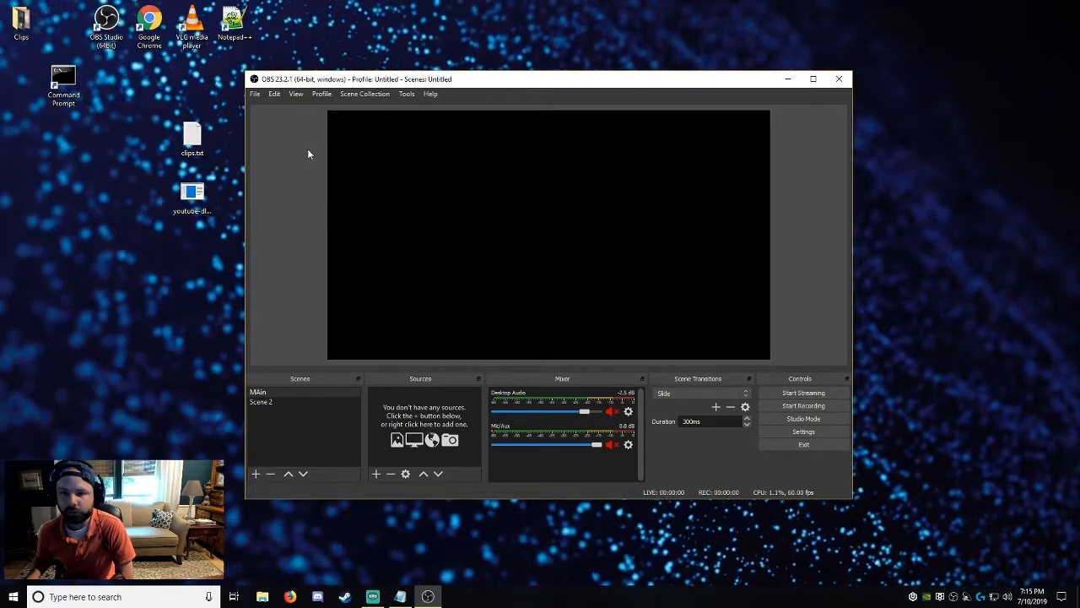
left_click(376, 474)
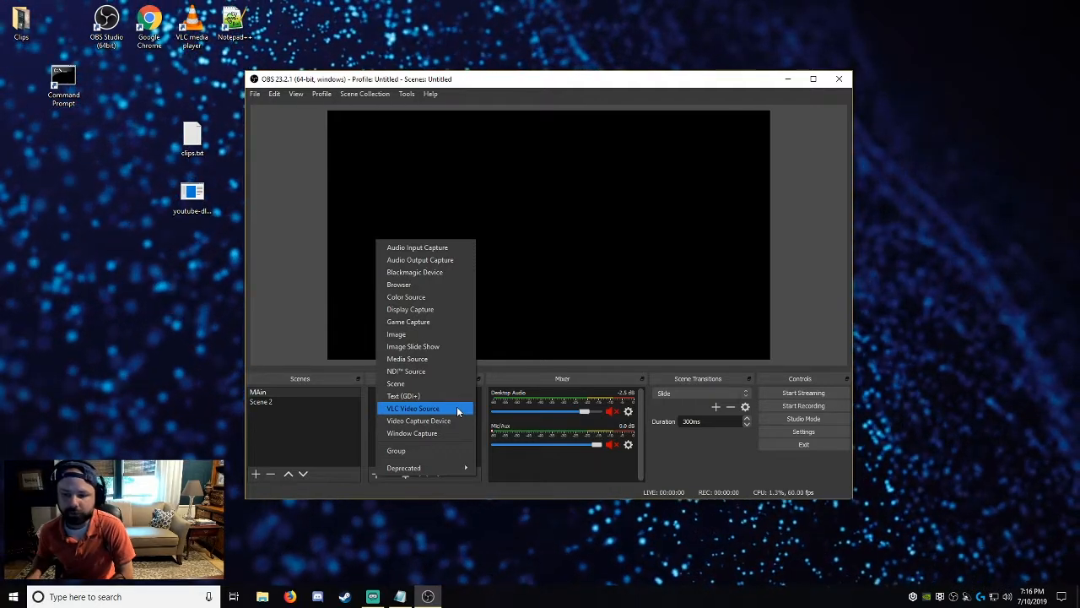
left_click(457, 410)
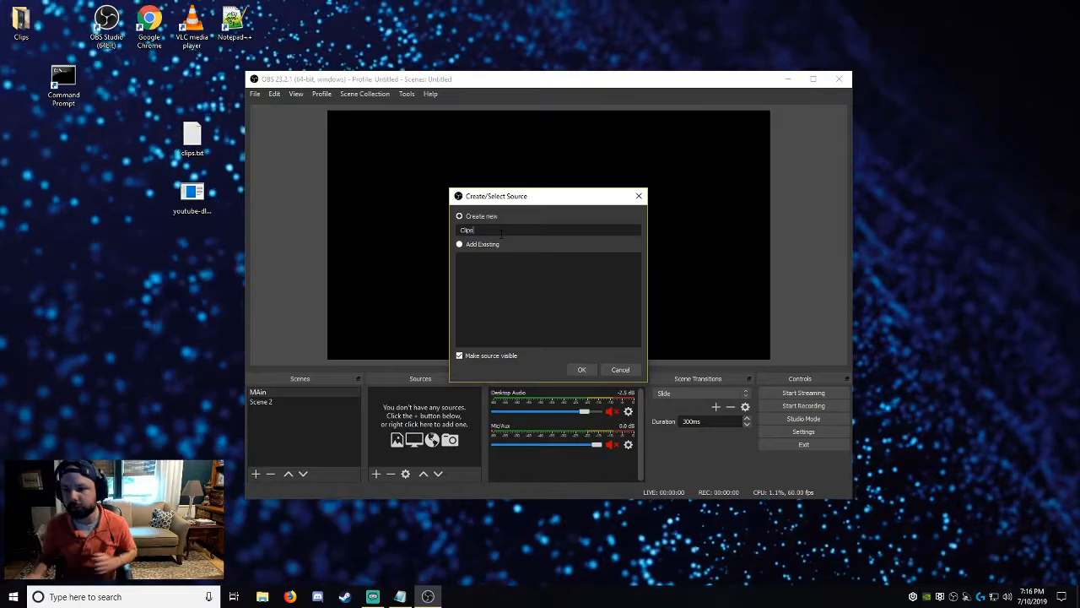
left_click(580, 369)
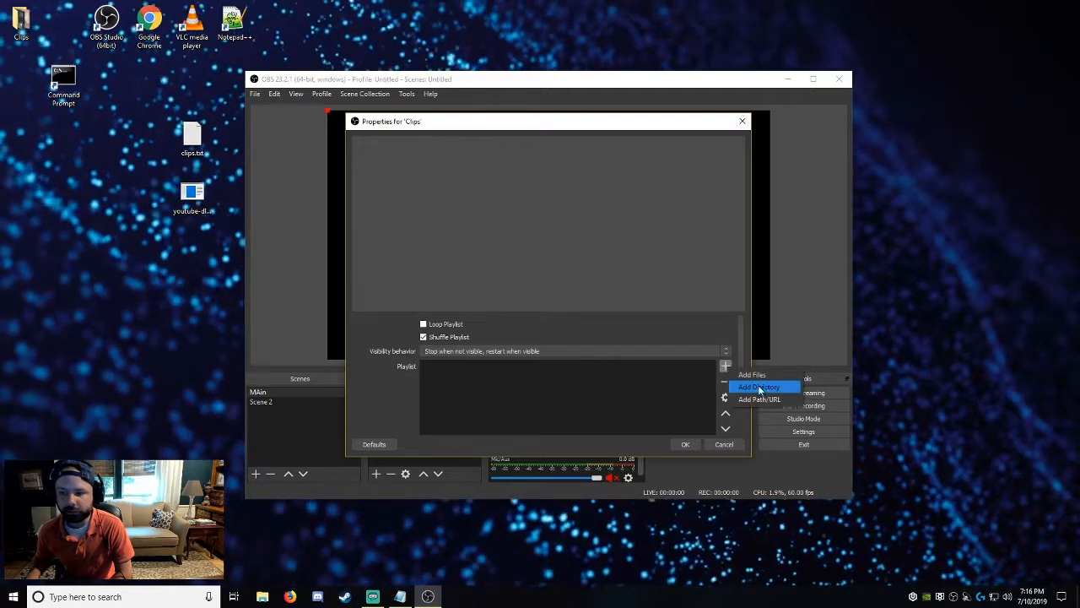
Add the desktop's Clips folder as a directory to the source's playlist and accept the properties.
left_click(760, 387)
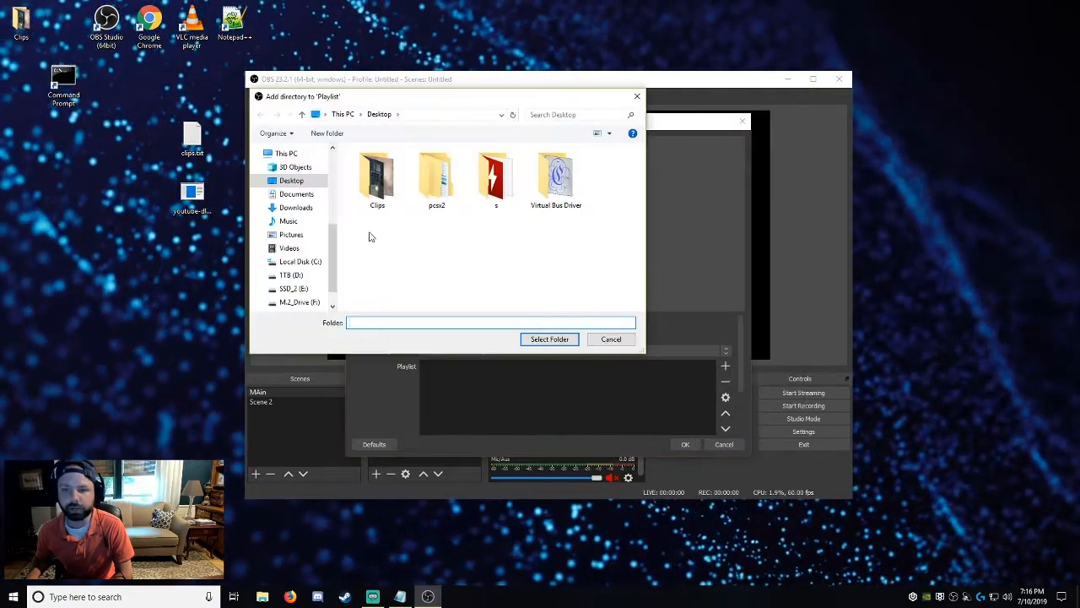
left_click(378, 179)
left_click(550, 337)
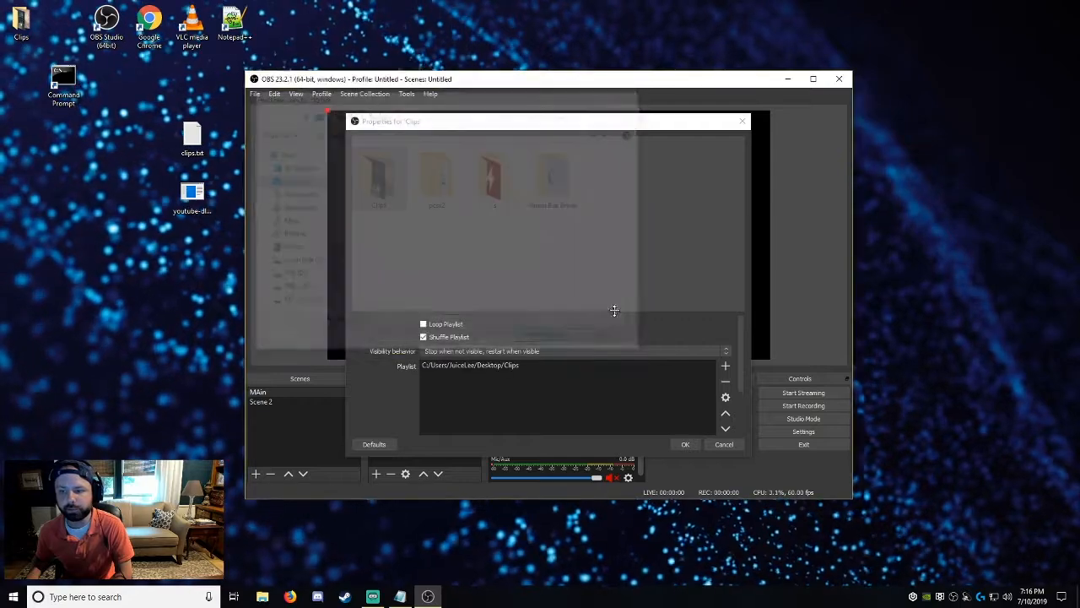
scroll(505, 376, "down", 2)
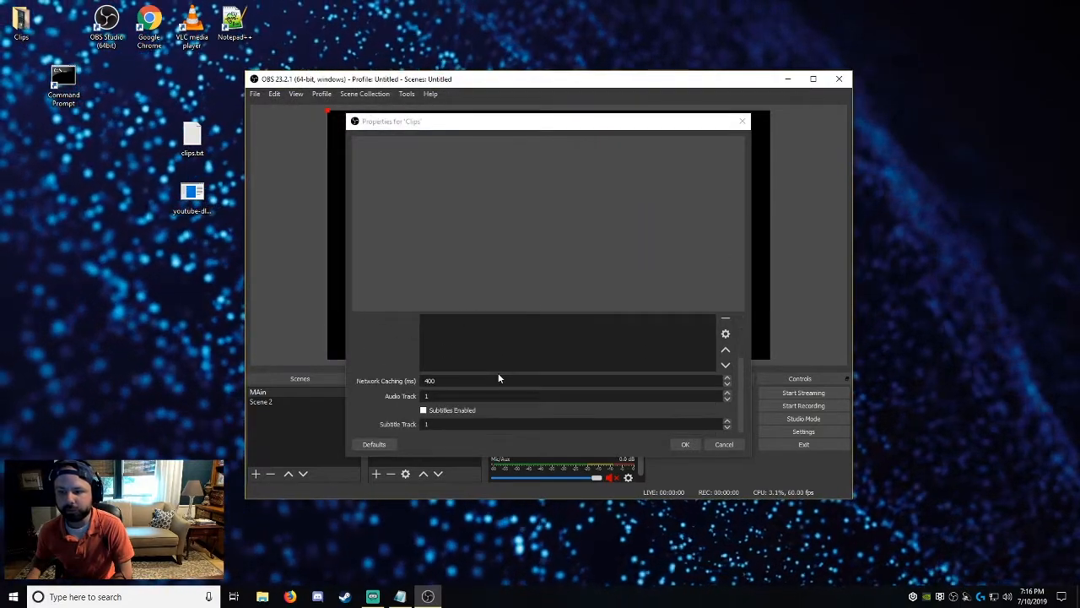
scroll(401, 371, "up", 2)
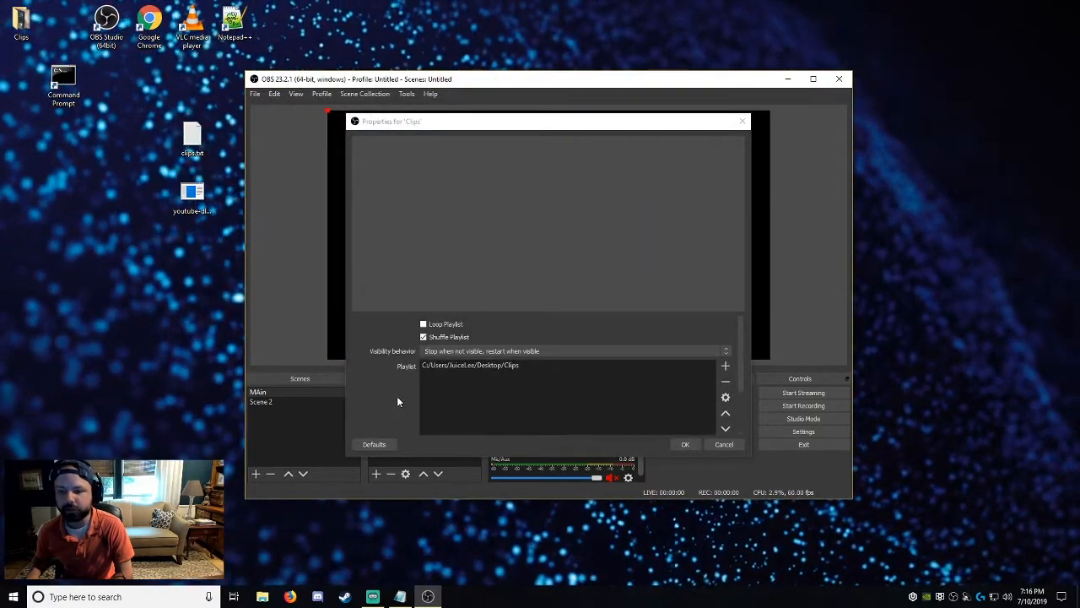
left_click(684, 444)
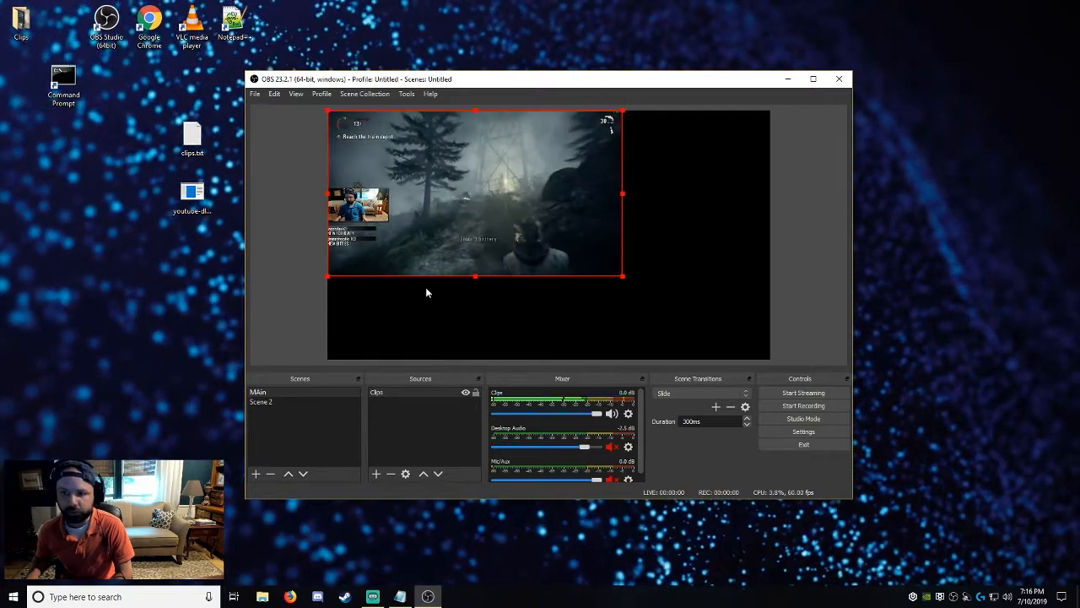
Switch to Scene 2 and back to the MAin scene to check the Clips source's visibility behavior.
left_click(279, 401)
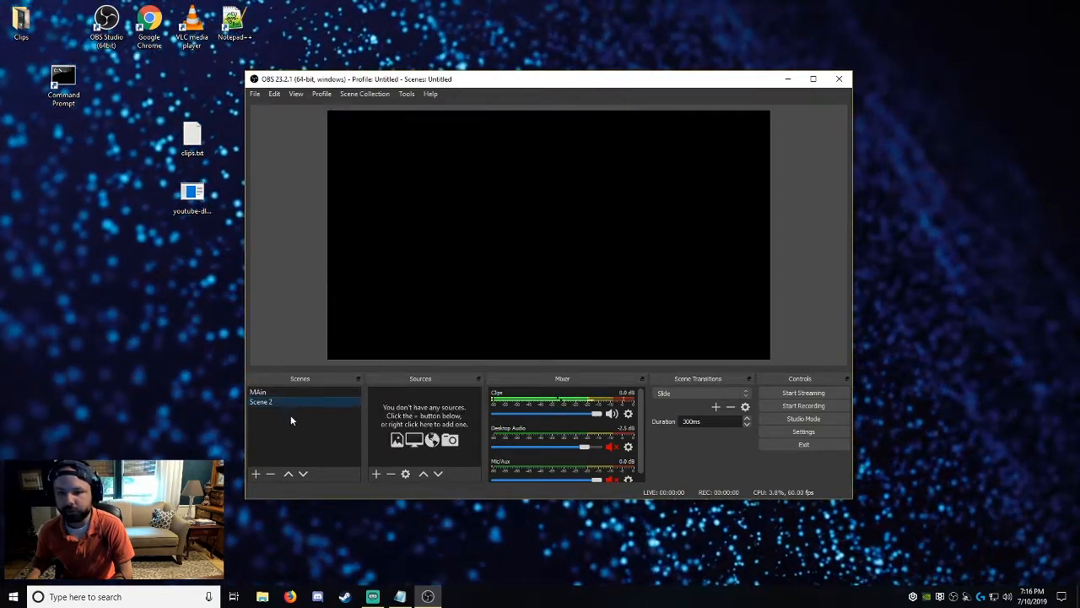
left_click(310, 392)
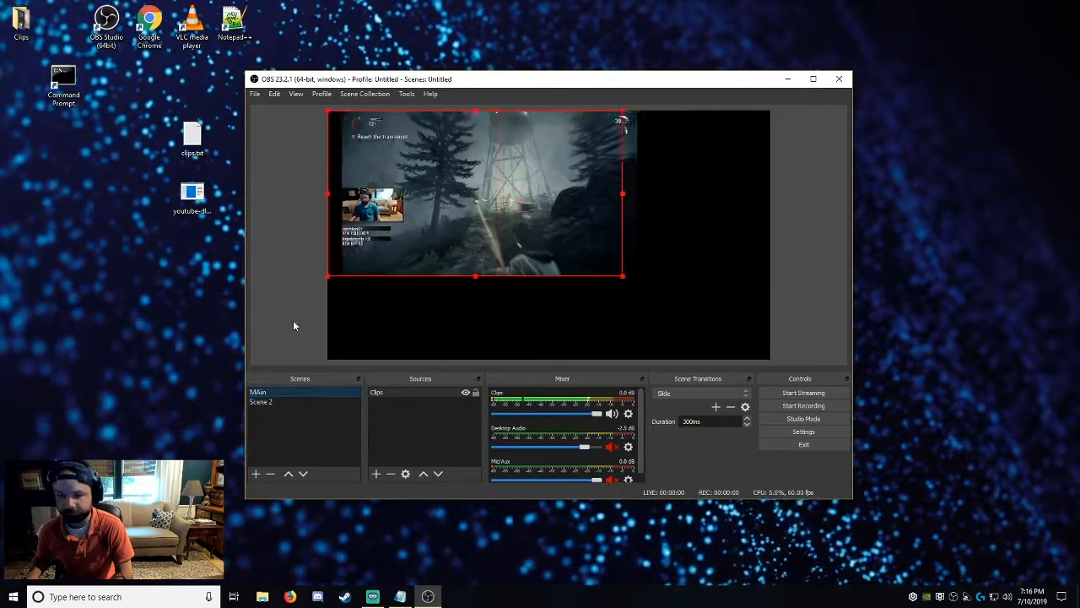